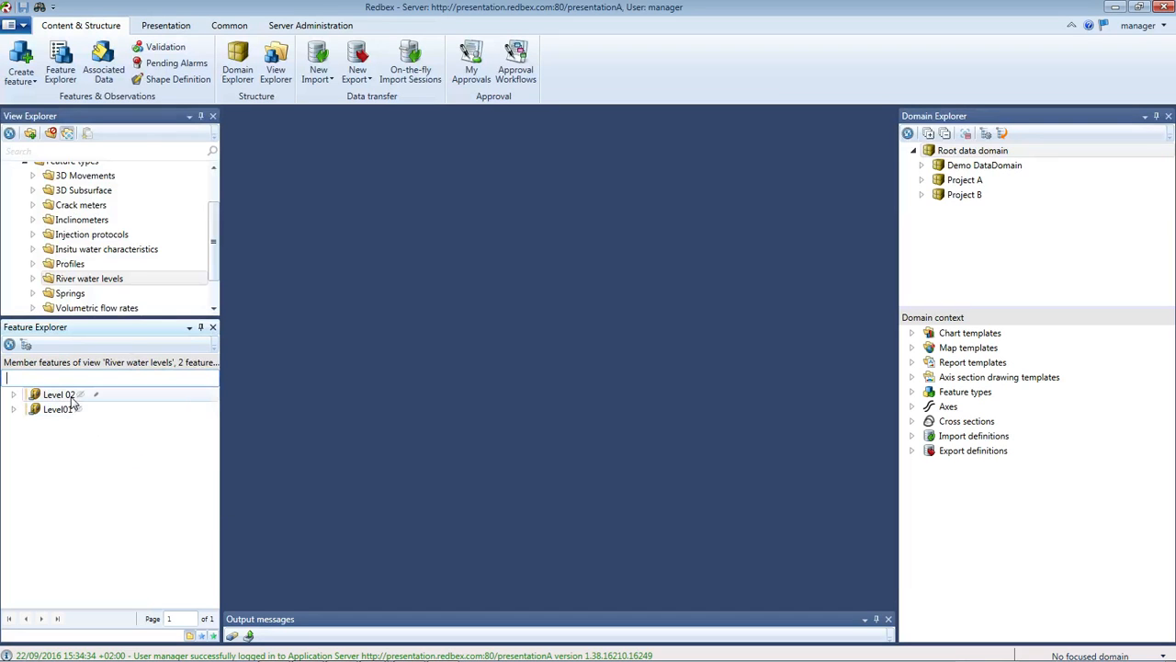
Open the Level 02 feature from the River water levels view and display its observations table
{"action": "left_click", "coordinate": [70, 397]}
{"action": "right_click", "coordinate": [70, 396]}
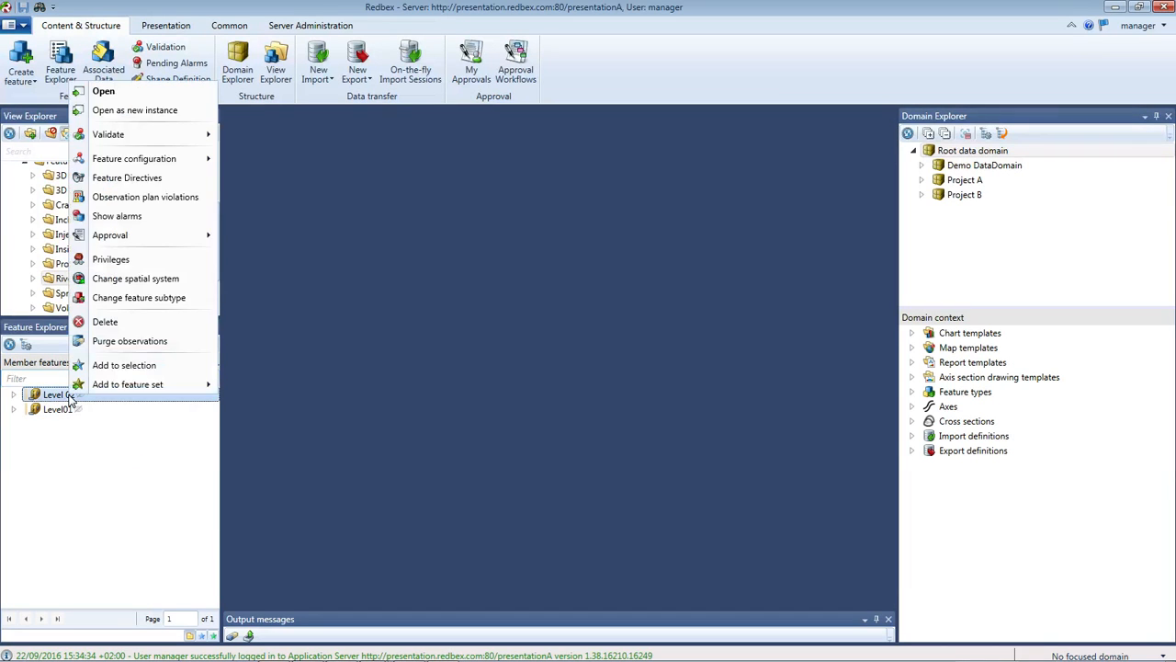
{"action": "left_click", "coordinate": [112, 96]}
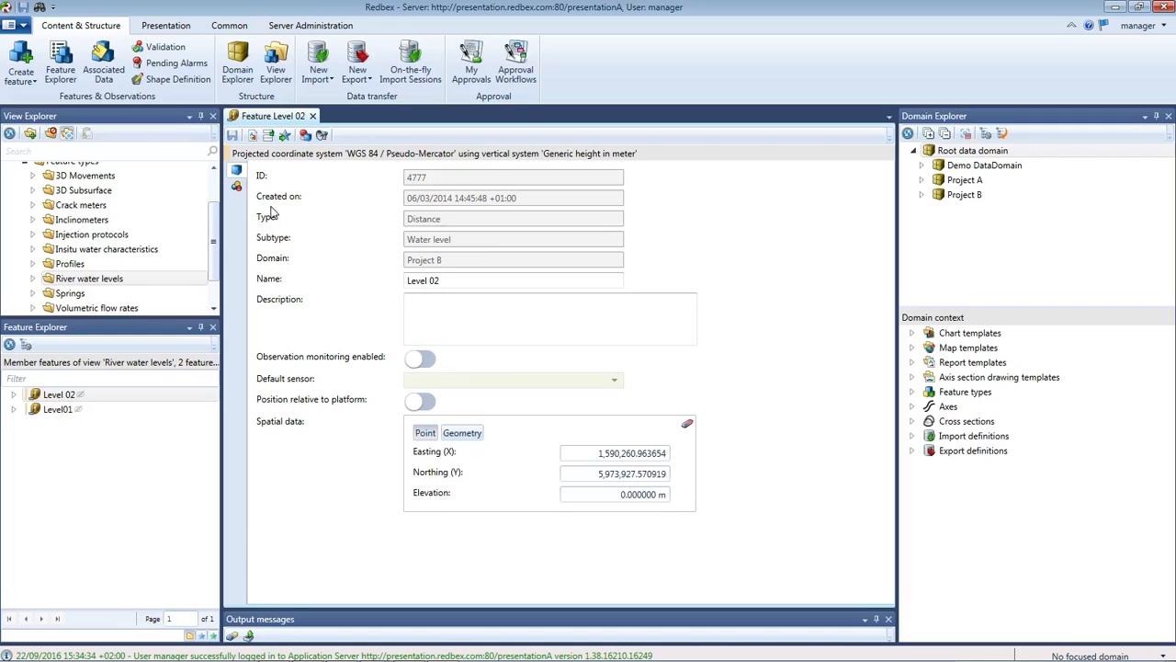
{"action": "left_click", "coordinate": [238, 189]}
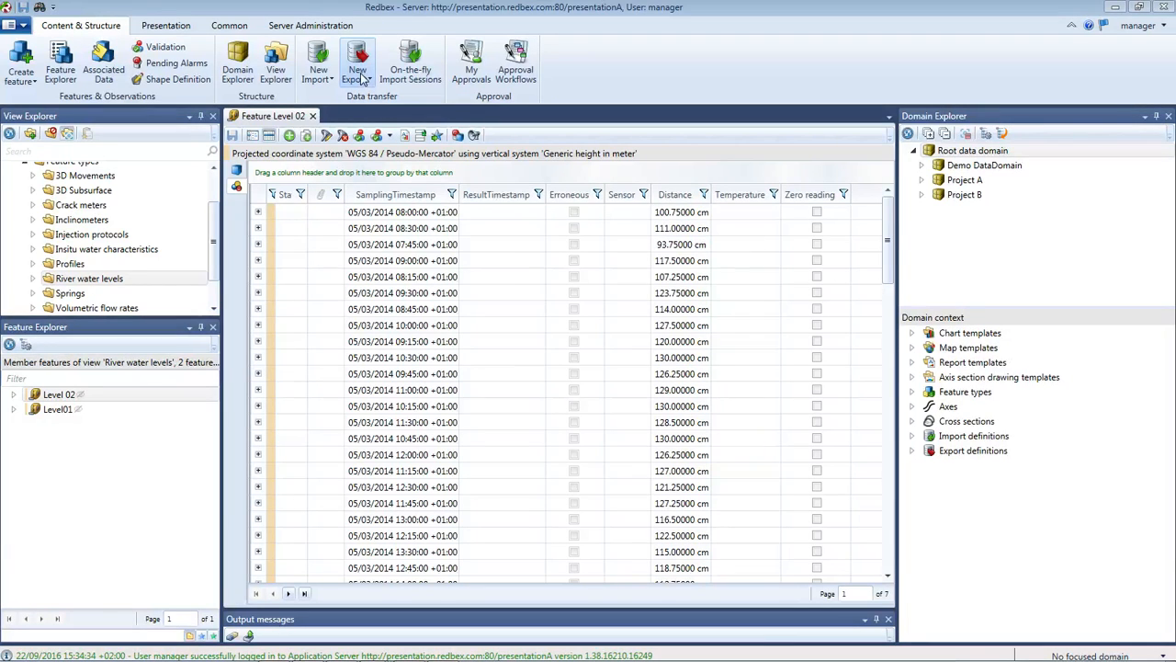
Create a new export definition in the Observations as tabular text format
{"action": "left_click", "coordinate": [361, 81]}
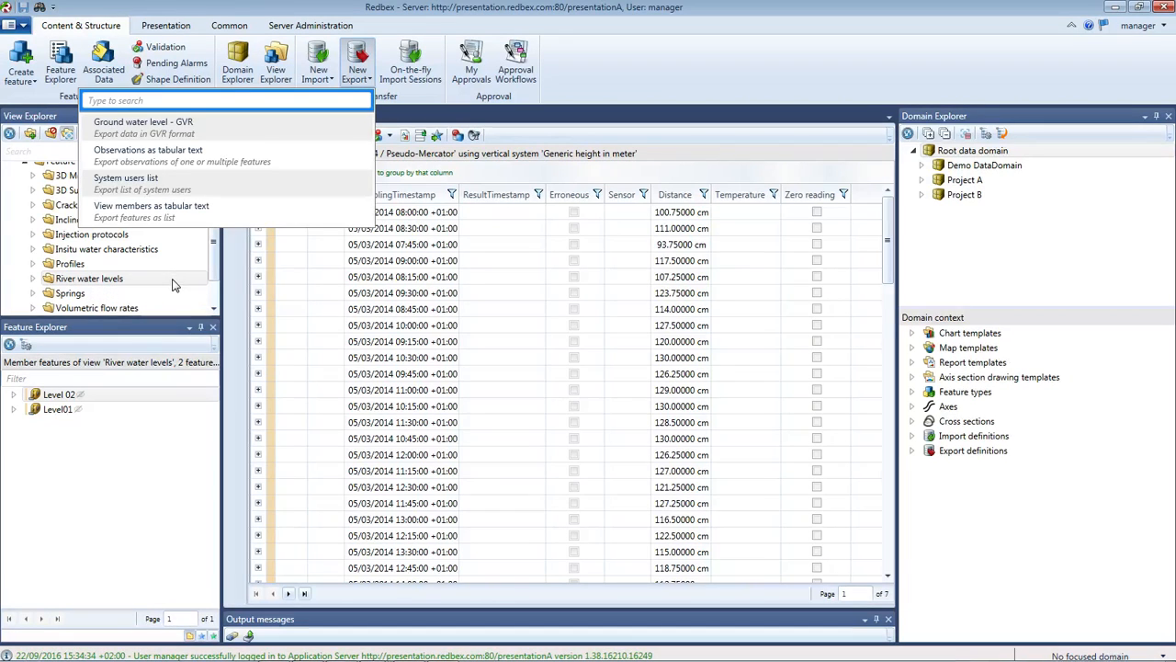
{"action": "mouse_move", "coordinate": [77, 399]}
{"action": "left_click", "coordinate": [148, 154]}
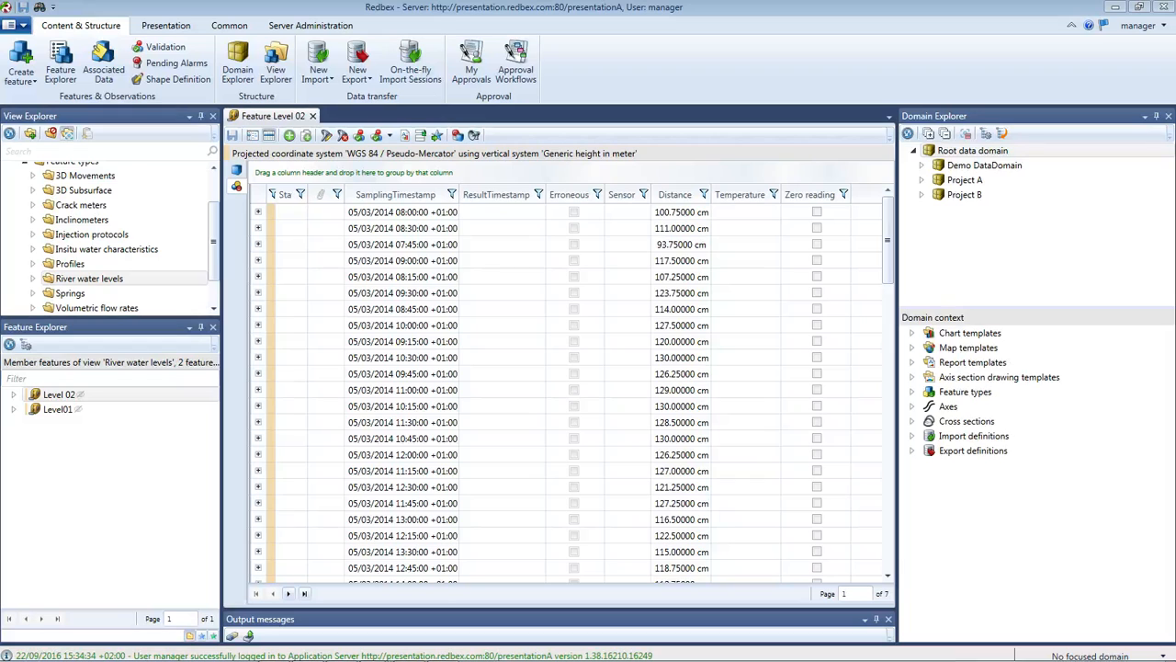
{"action": "left_click", "coordinate": [362, 80]}
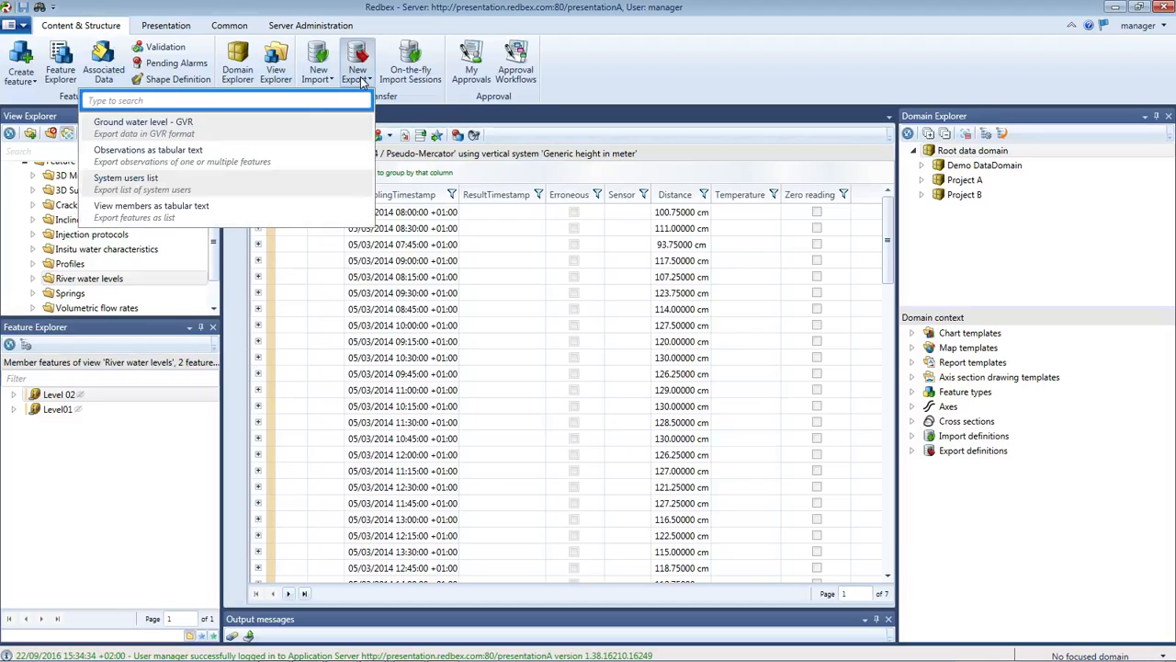
{"action": "left_click", "coordinate": [269, 163]}
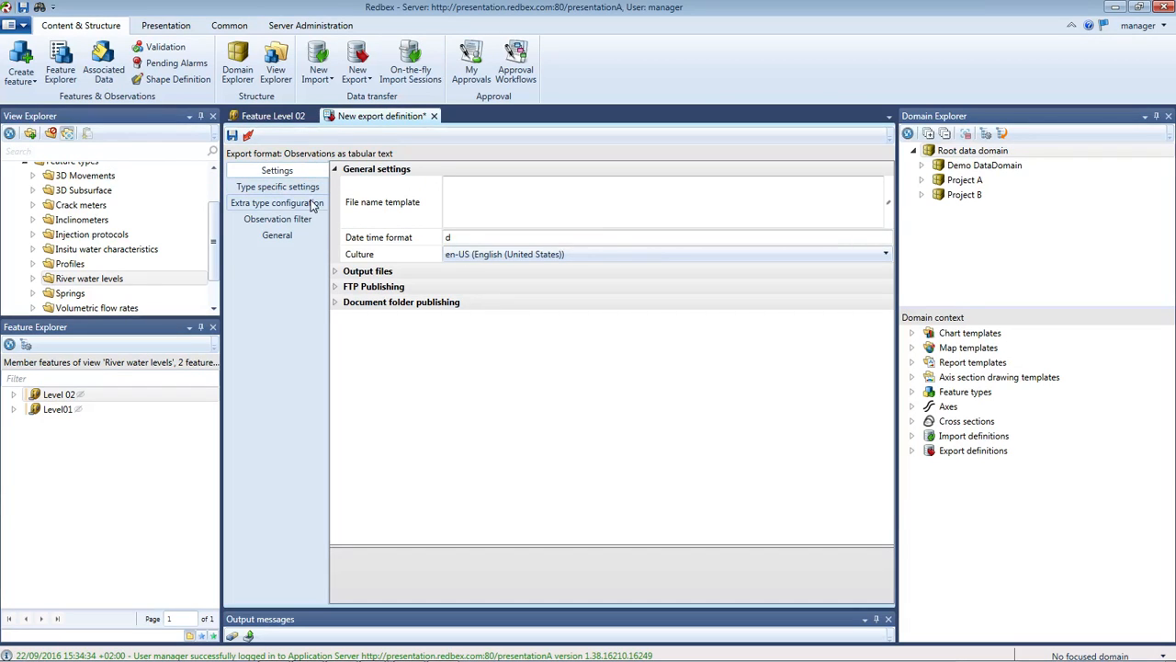
Open the file name template in the text template editor and insert the common variable CurrentUser.UserName
{"action": "left_click", "coordinate": [520, 197]}
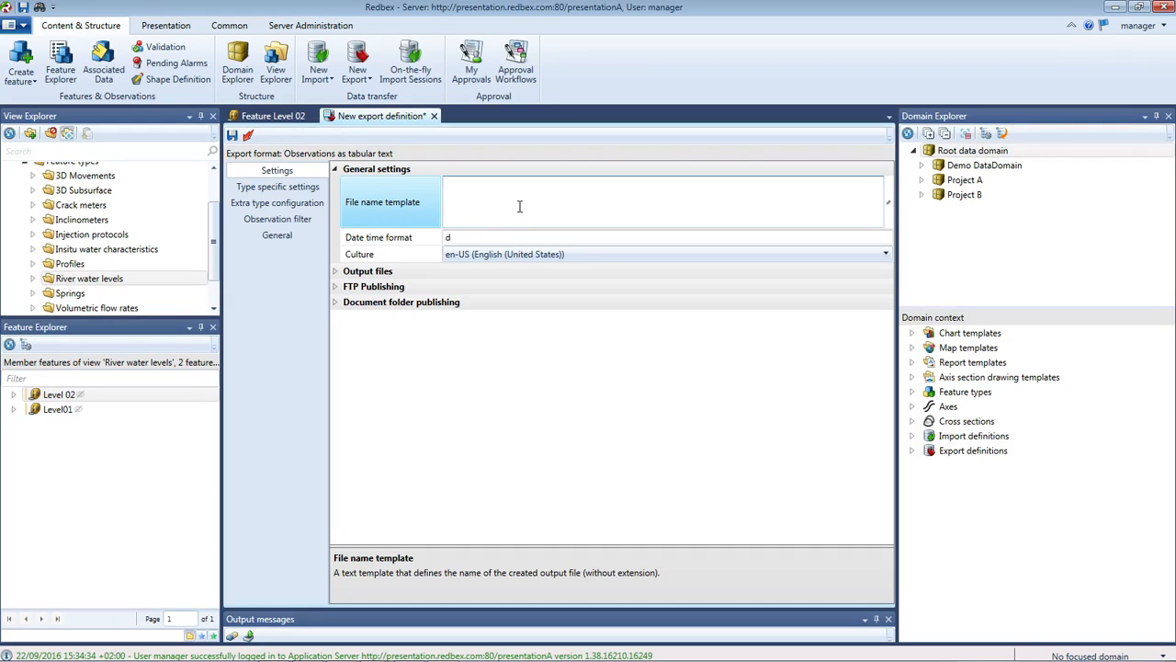
{"action": "left_click", "coordinate": [888, 204]}
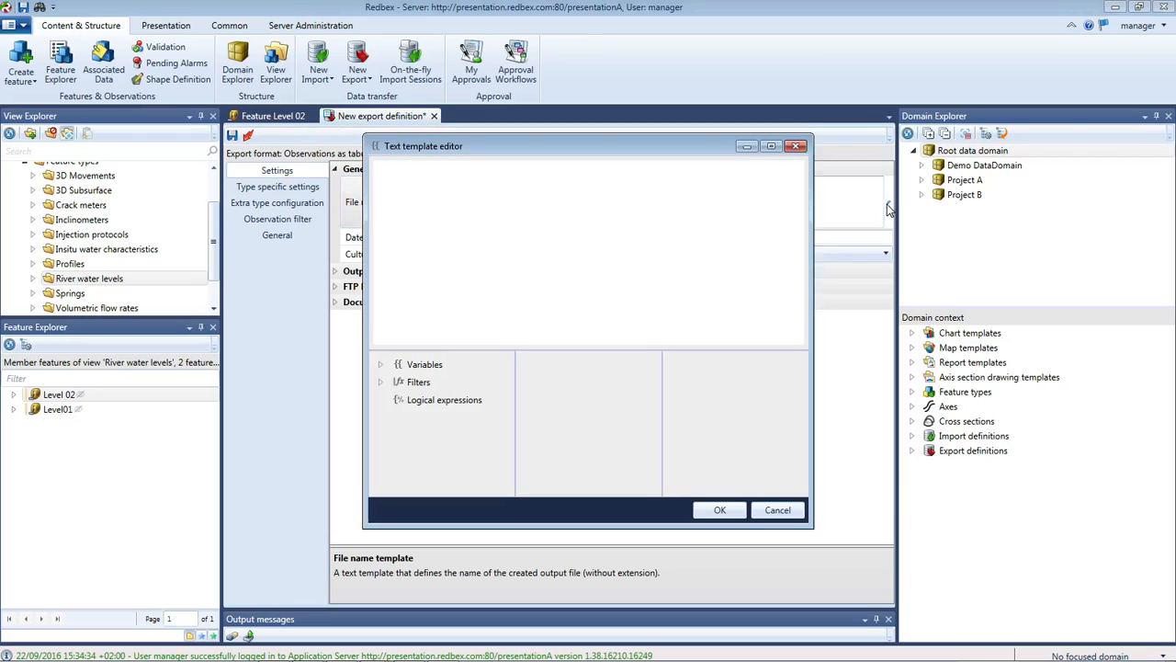
{"action": "left_click_drag", "start_coordinate": [588, 156], "coordinate": [782, 146]}
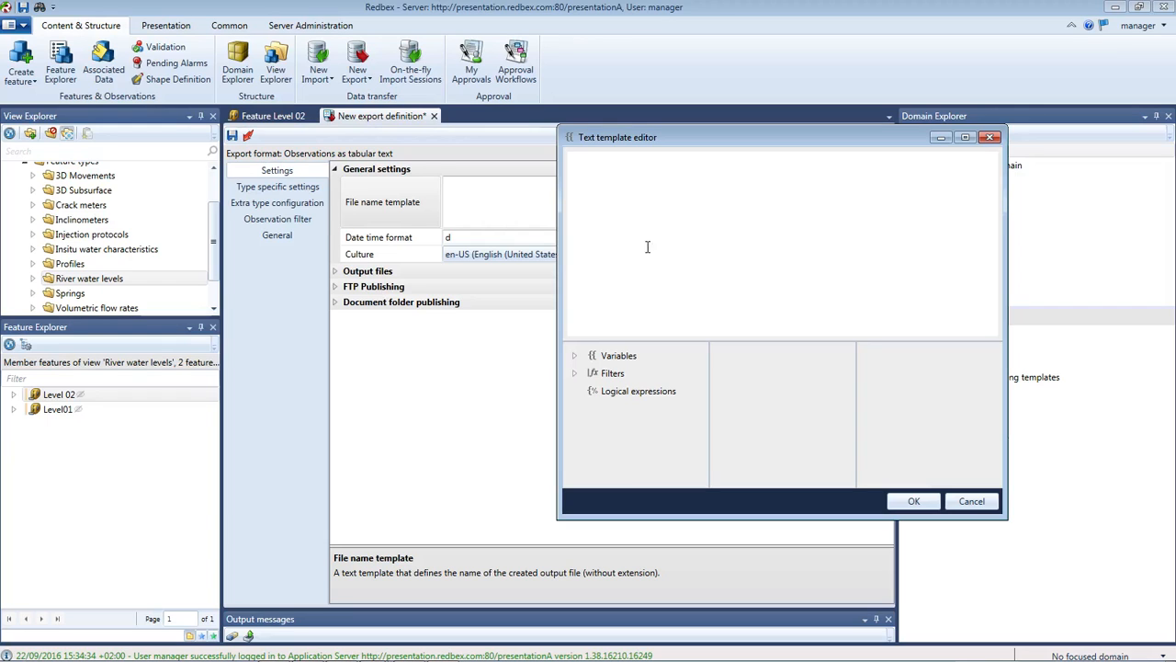
{"action": "left_click", "coordinate": [576, 357]}
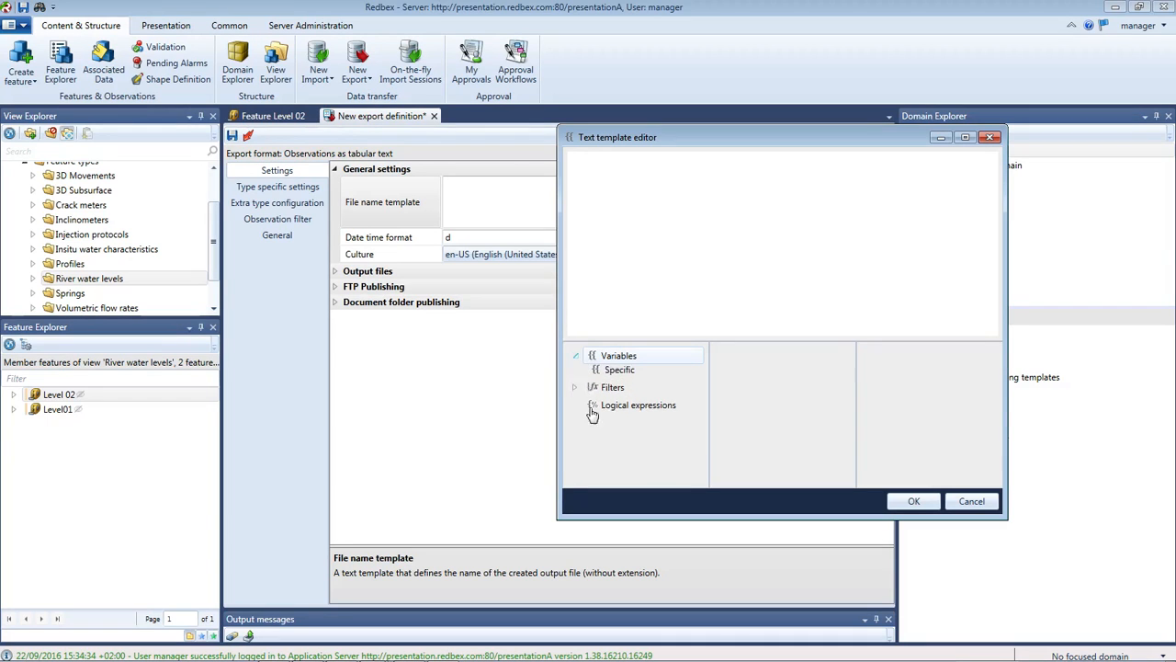
{"action": "left_click", "coordinate": [618, 373]}
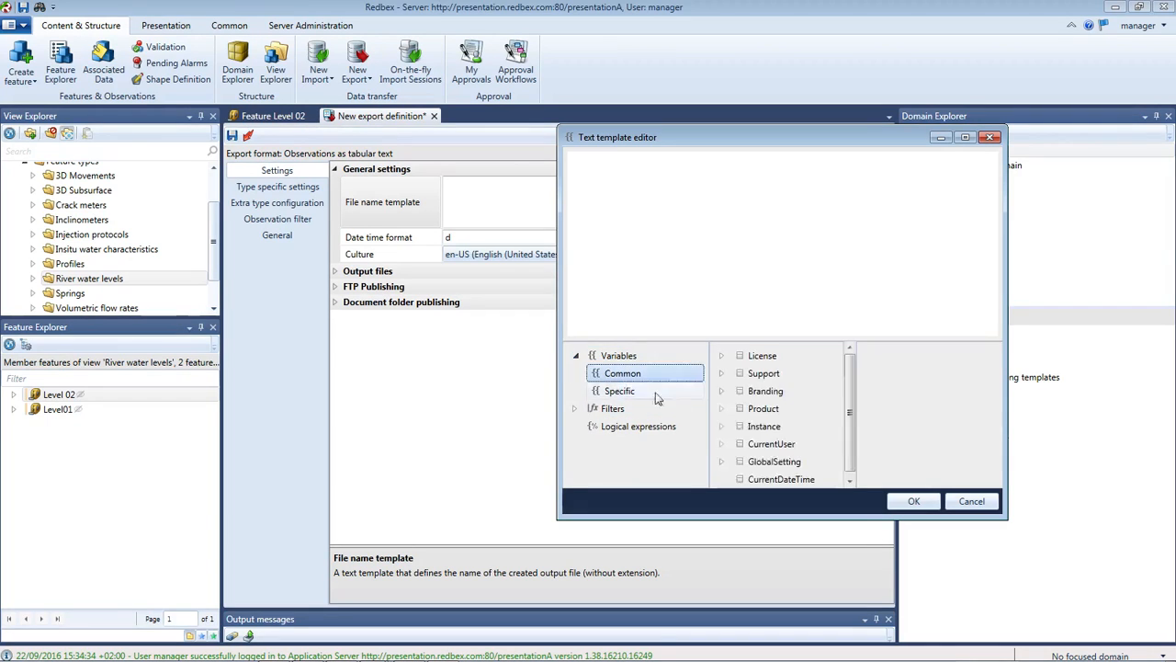
{"action": "left_click", "coordinate": [804, 446]}
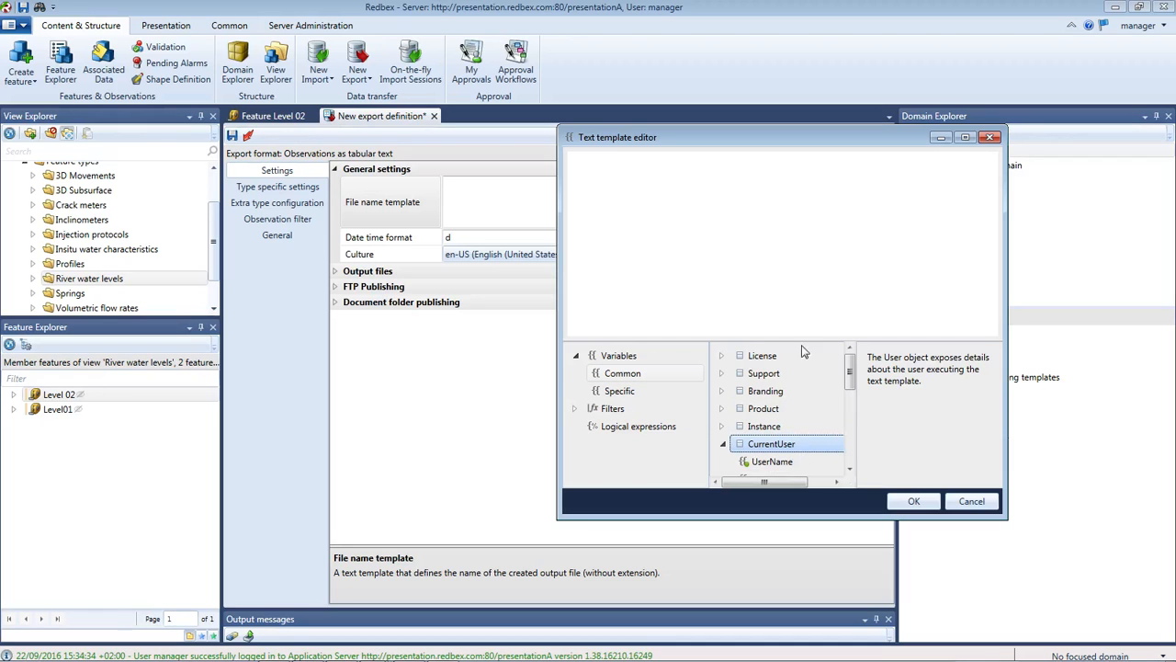
{"action": "double_click", "coordinate": [797, 446]}
{"action": "double_click", "coordinate": [781, 448]}
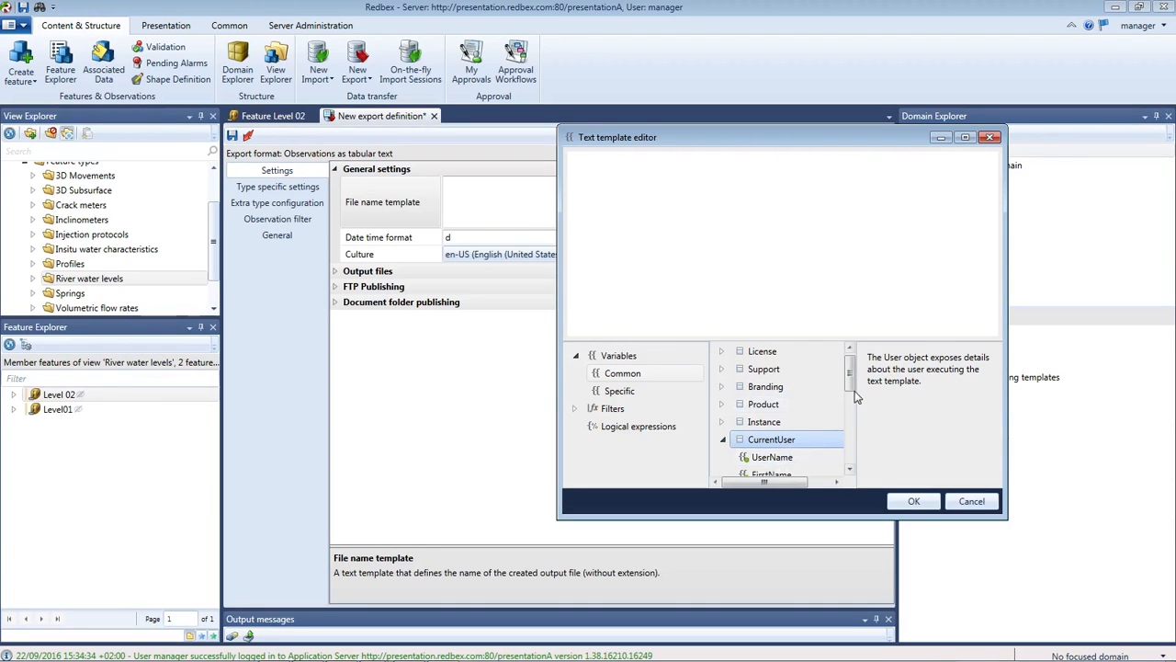
{"action": "scroll", "coordinate": [807, 427], "scroll_direction": "down", "scroll_amount": 1}
{"action": "double_click", "coordinate": [792, 407]}
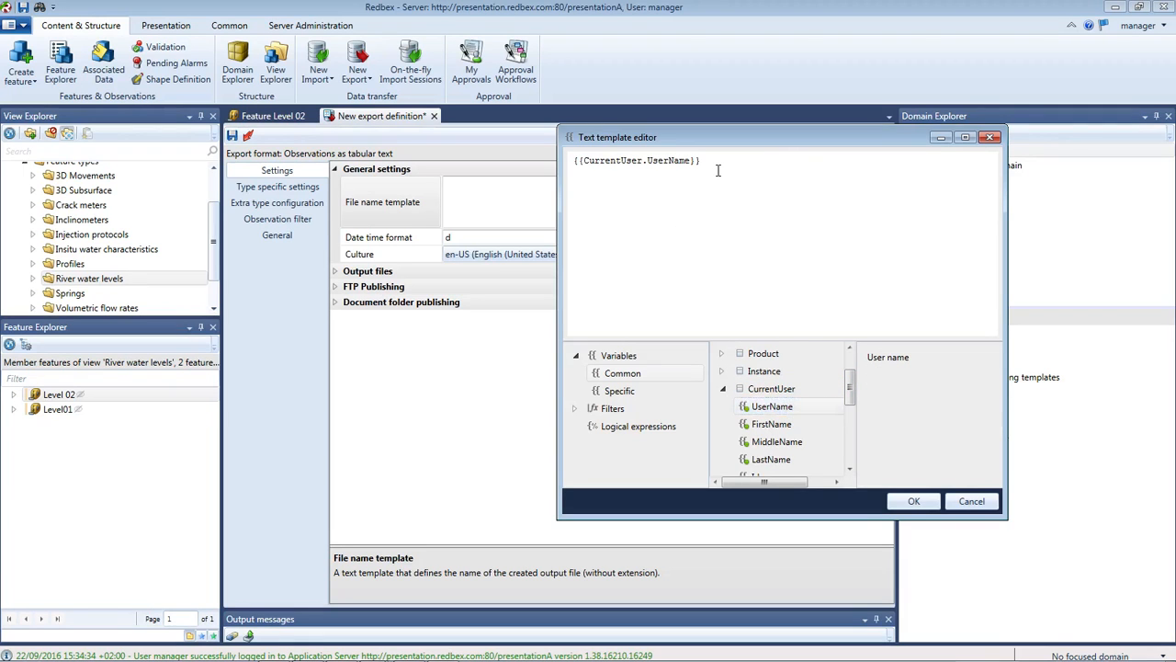
Append a hyphen and the specific variable FeatureName to the file name template, and accept the template
{"action": "type", "text": "-"}
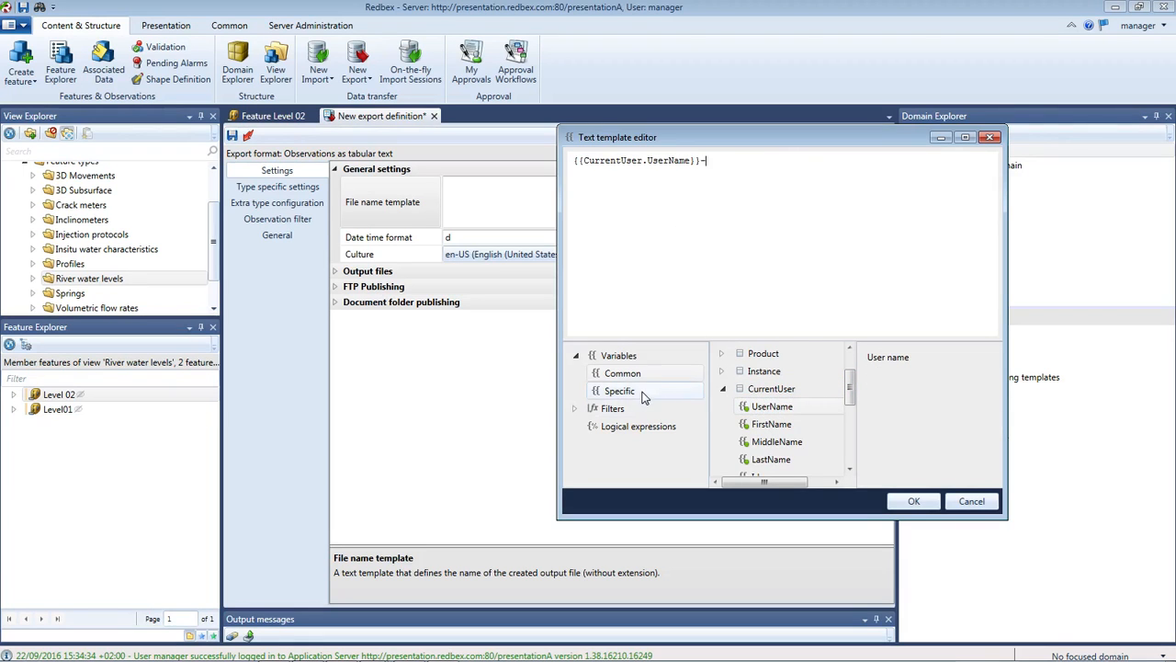
{"action": "left_click", "coordinate": [685, 390]}
{"action": "left_click", "coordinate": [766, 367]}
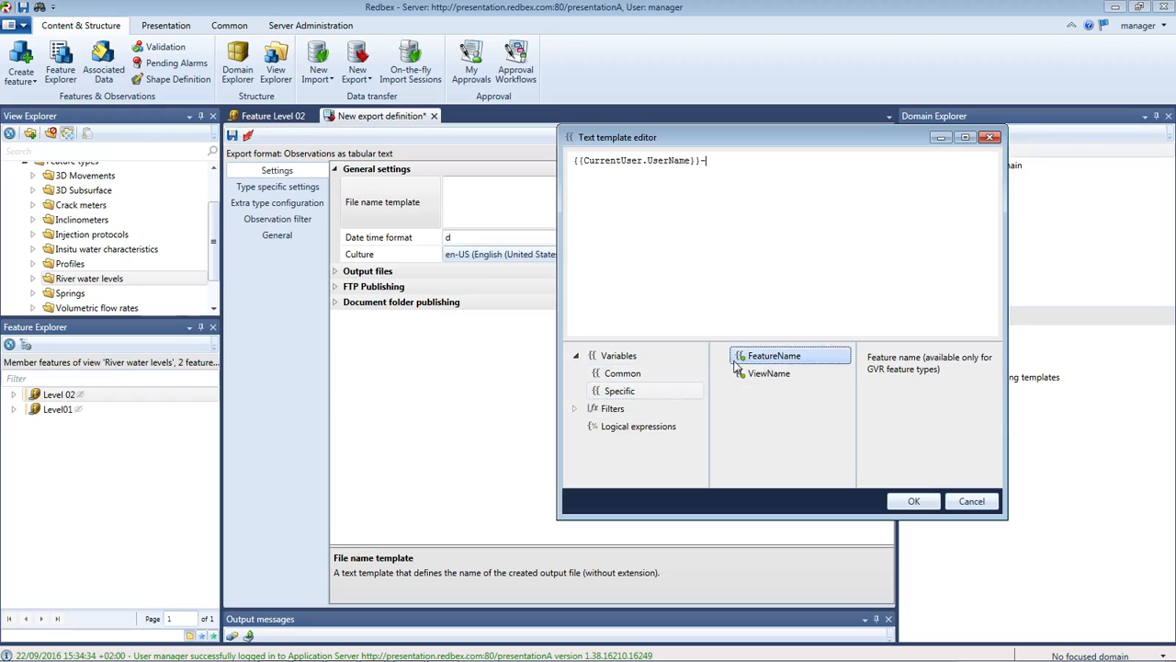
{"action": "double_click", "coordinate": [745, 362]}
{"action": "left_click", "coordinate": [913, 501]}
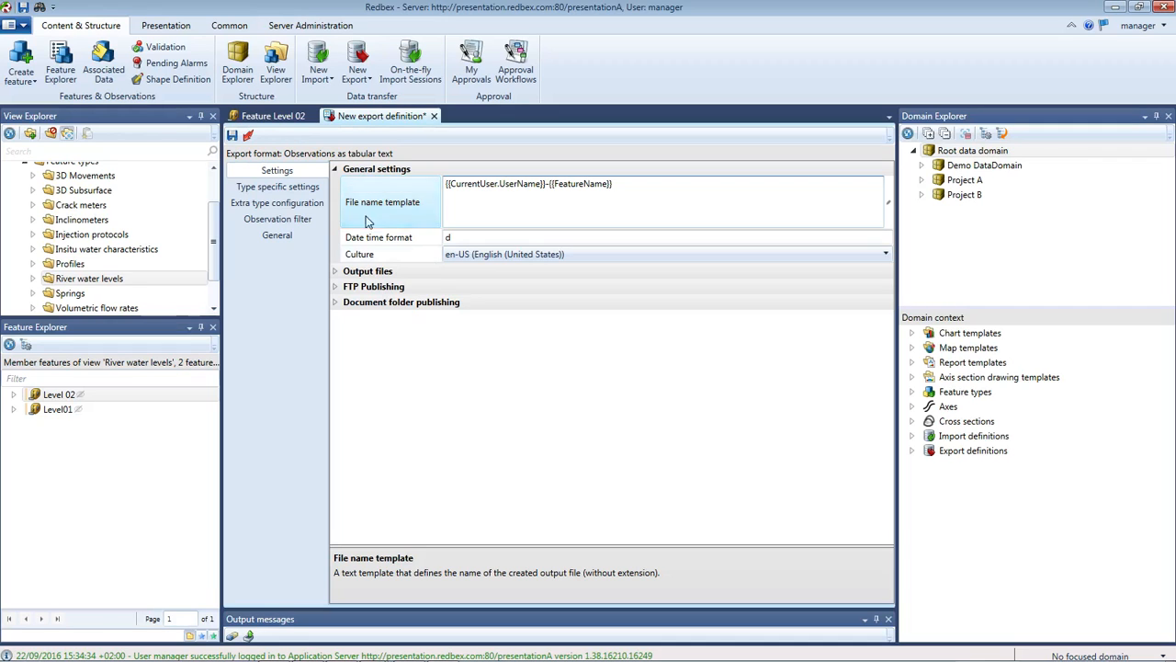
Check Level 02's sampling timestamps and bring up the Date-time formatting page of the reference manual in the browser
{"action": "left_click", "coordinate": [279, 116]}
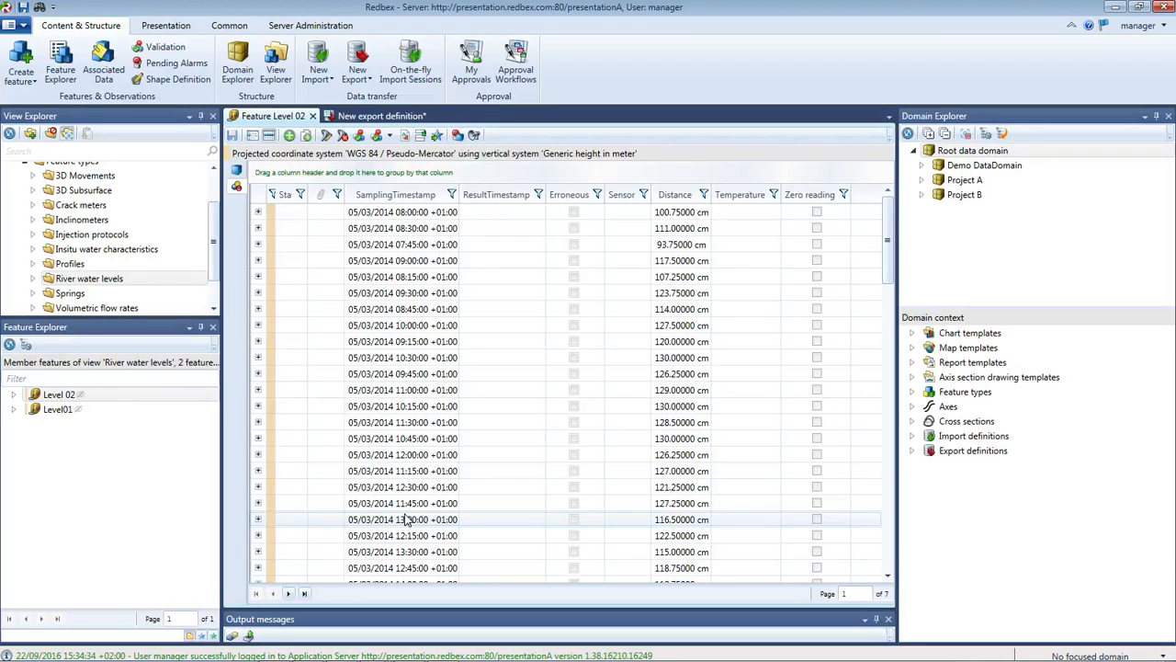
{"action": "left_click", "coordinate": [382, 117]}
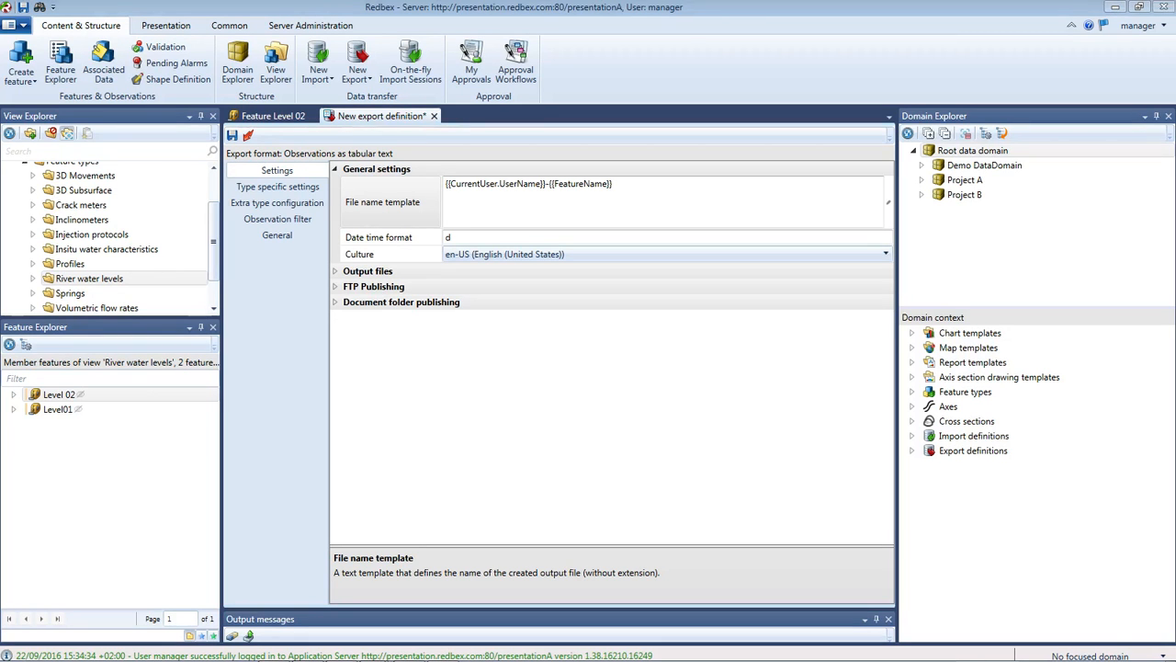
{"action": "left_click_drag", "start_coordinate": [0, 18], "coordinate": [671, 80]}
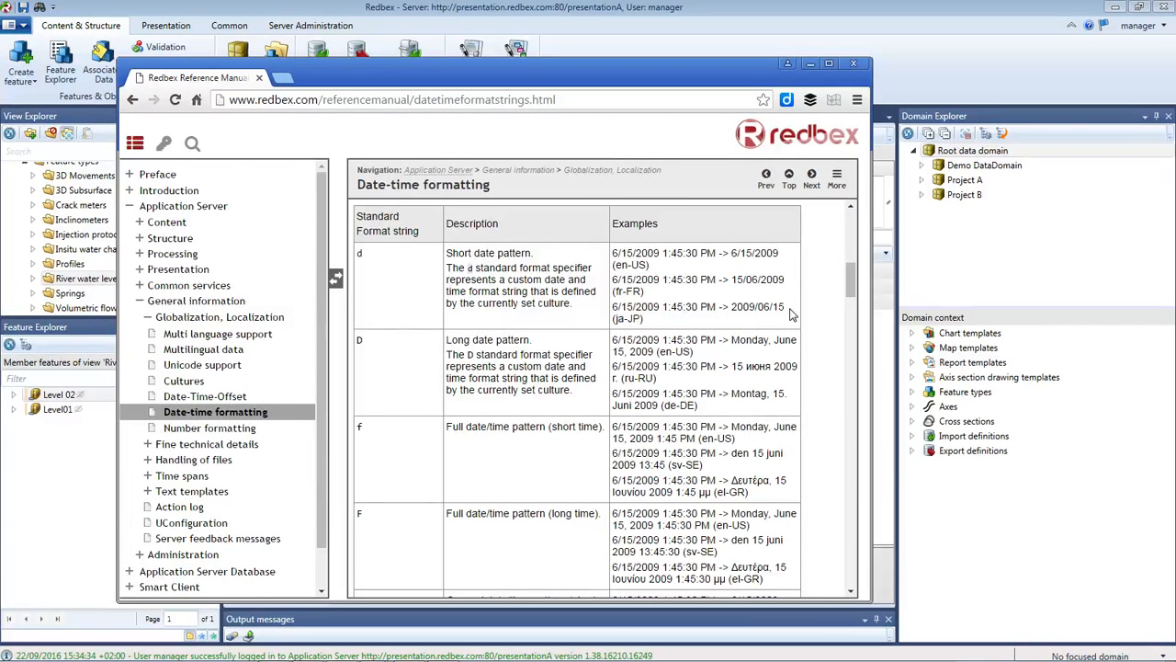
{"action": "left_click_drag", "start_coordinate": [854, 289], "coordinate": [854, 286]}
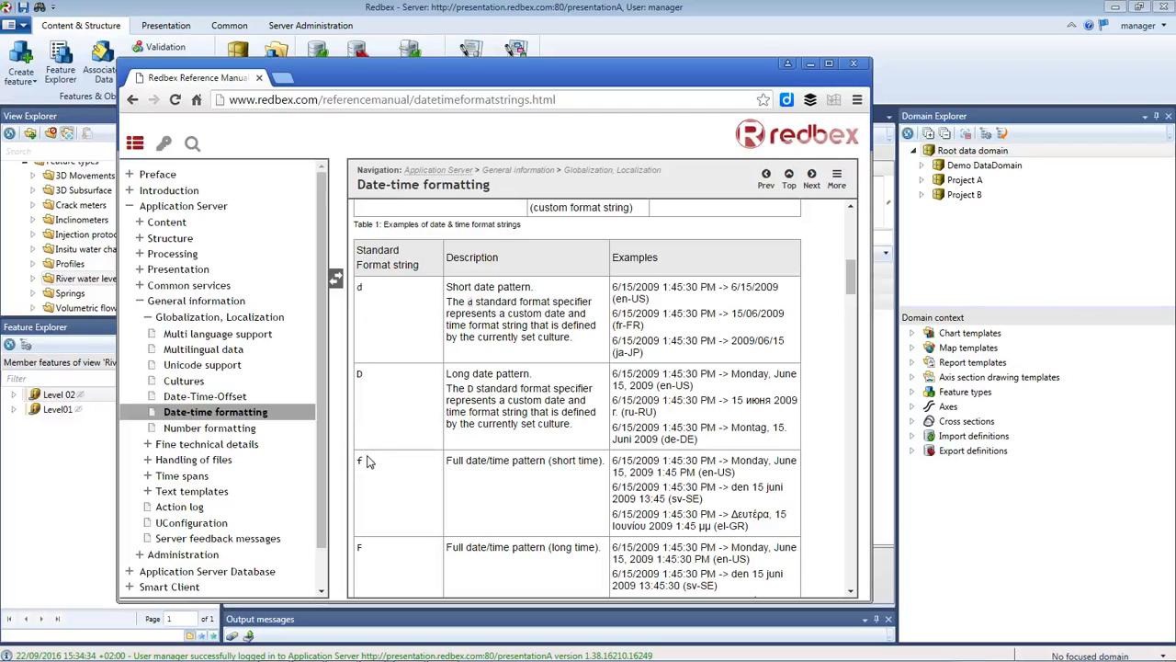
{"action": "left_click_drag", "start_coordinate": [395, 82], "coordinate": [490, 280]}
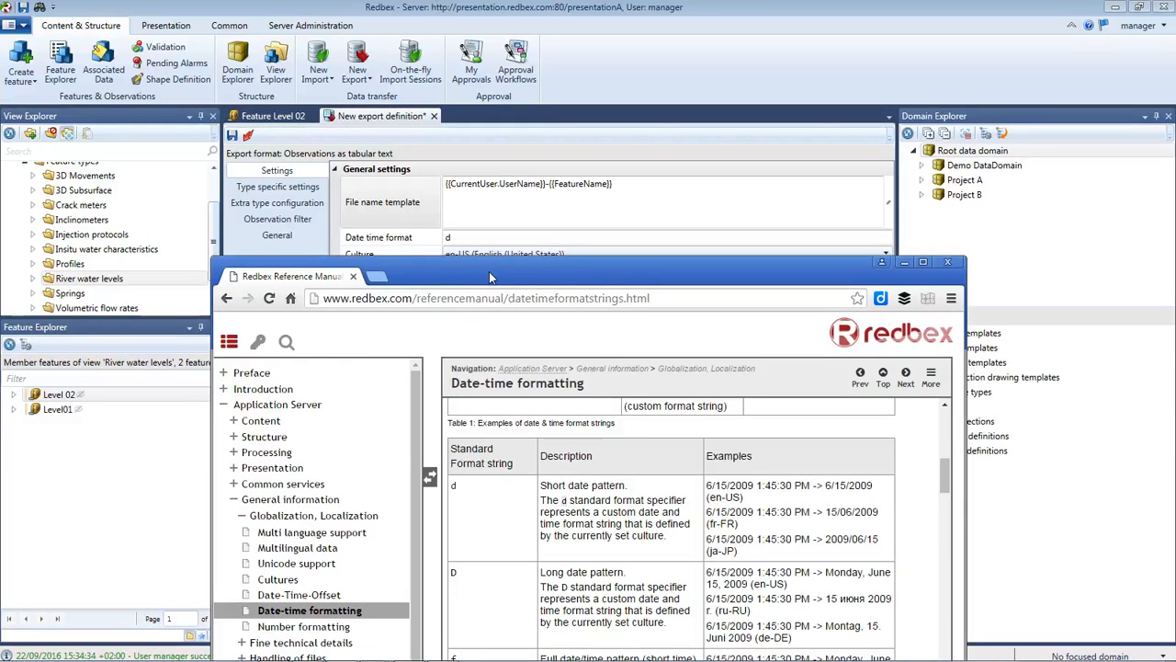
{"action": "left_click_drag", "start_coordinate": [489, 271], "coordinate": [440, 92]}
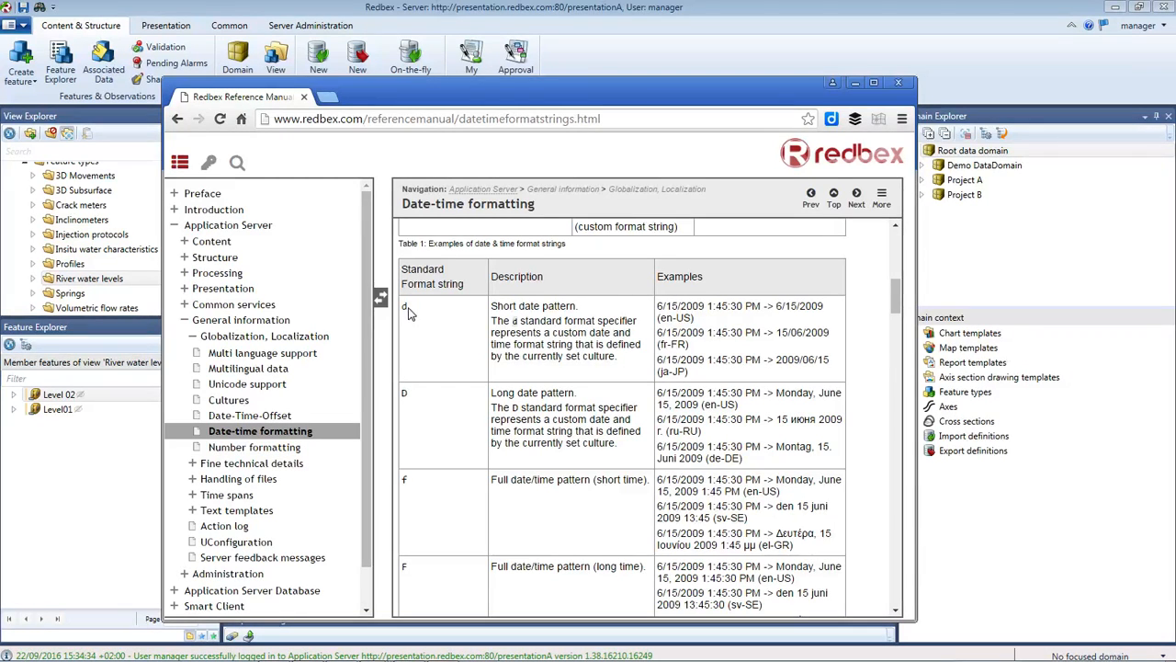
Examine the manual's short date pattern for format string d against the export's date time format and culture settings
{"action": "left_click_drag", "start_coordinate": [492, 311], "coordinate": [587, 313]}
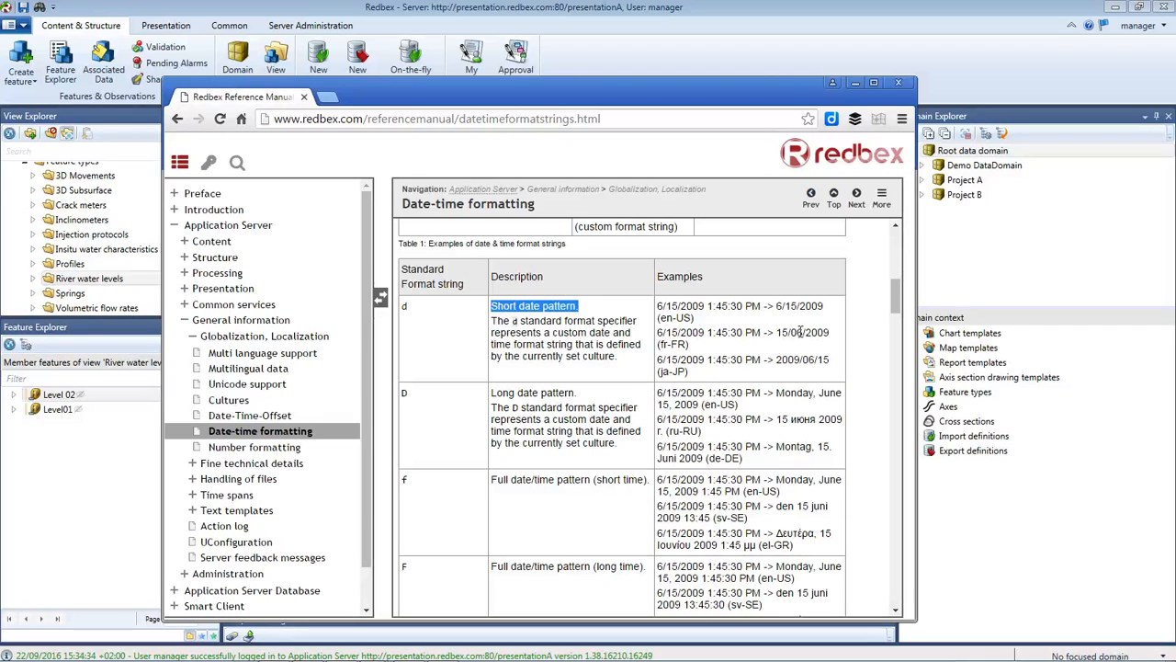
{"action": "left_click_drag", "start_coordinate": [777, 332], "coordinate": [829, 335]}
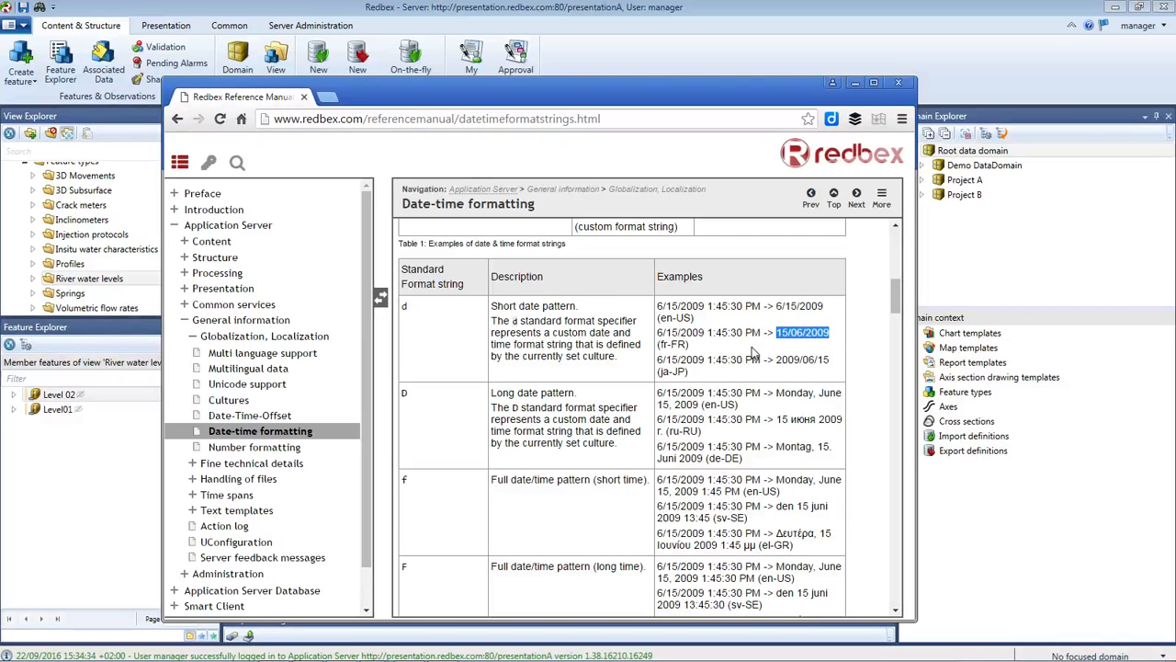
{"action": "left_click_drag", "start_coordinate": [498, 99], "coordinate": [485, 287]}
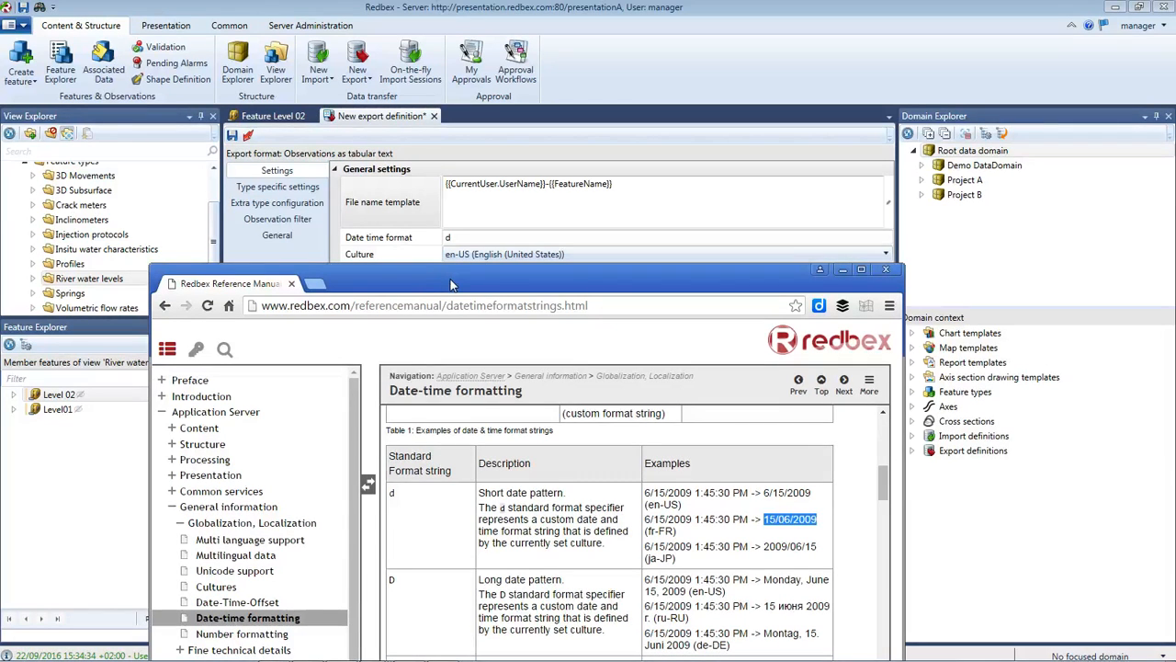
{"action": "left_click_drag", "start_coordinate": [452, 285], "coordinate": [434, 218]}
{"action": "left_click_drag", "start_coordinate": [425, 174], "coordinate": [416, 99]}
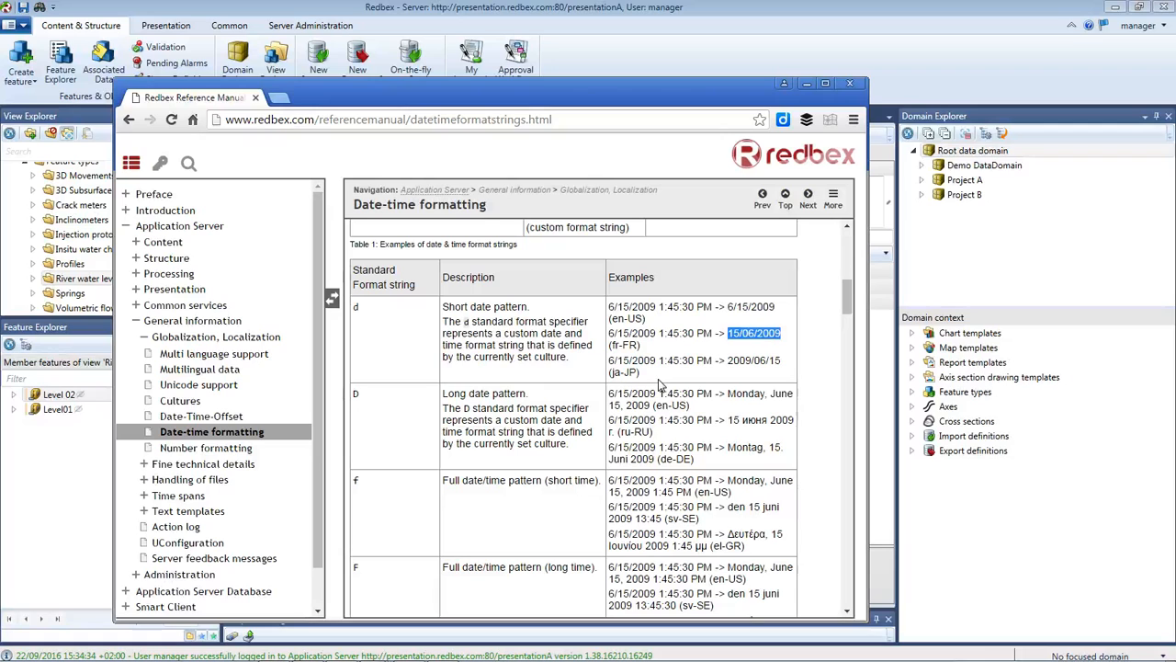
Compare the manual's short date examples for the en-US, fr-FR and ja-JP cultures
{"action": "left_click", "coordinate": [614, 319]}
{"action": "left_click_drag", "start_coordinate": [614, 319], "coordinate": [645, 319]}
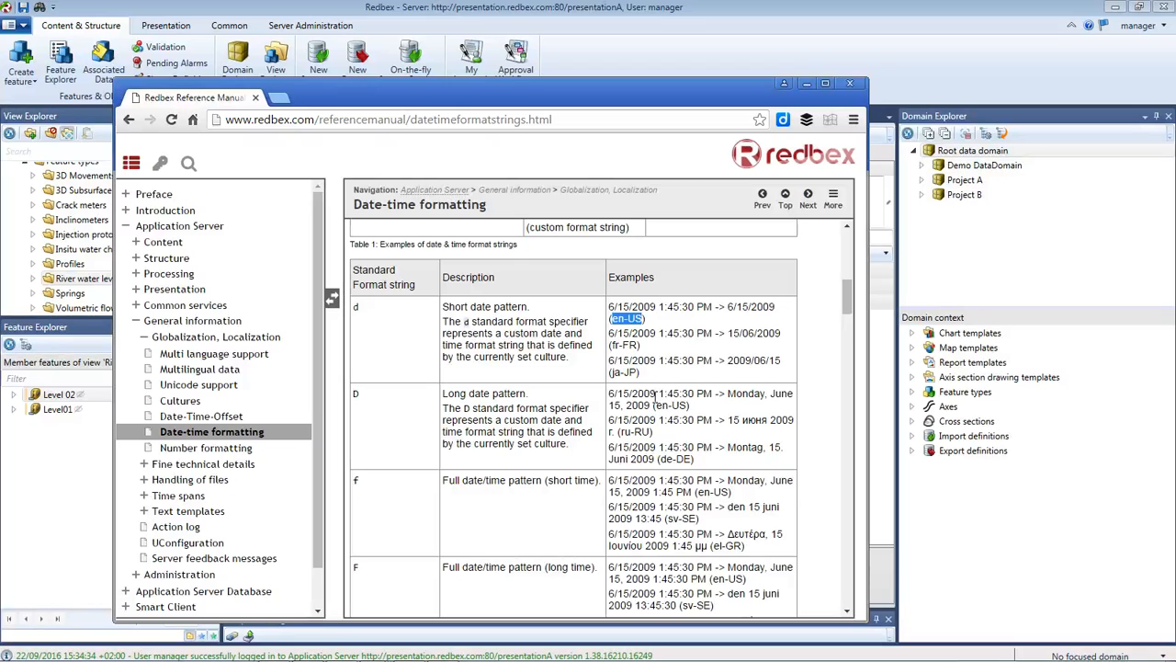
{"action": "left_click_drag", "start_coordinate": [725, 307], "coordinate": [779, 306]}
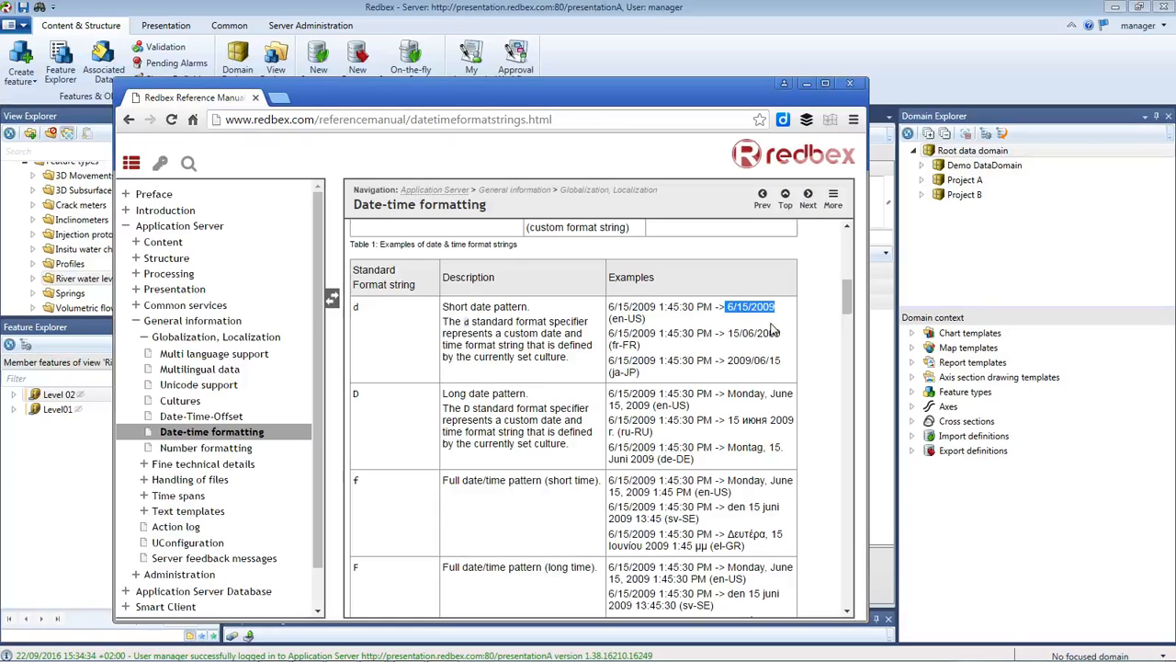
{"action": "left_click", "coordinate": [613, 345]}
{"action": "left_click_drag", "start_coordinate": [613, 345], "coordinate": [638, 346]}
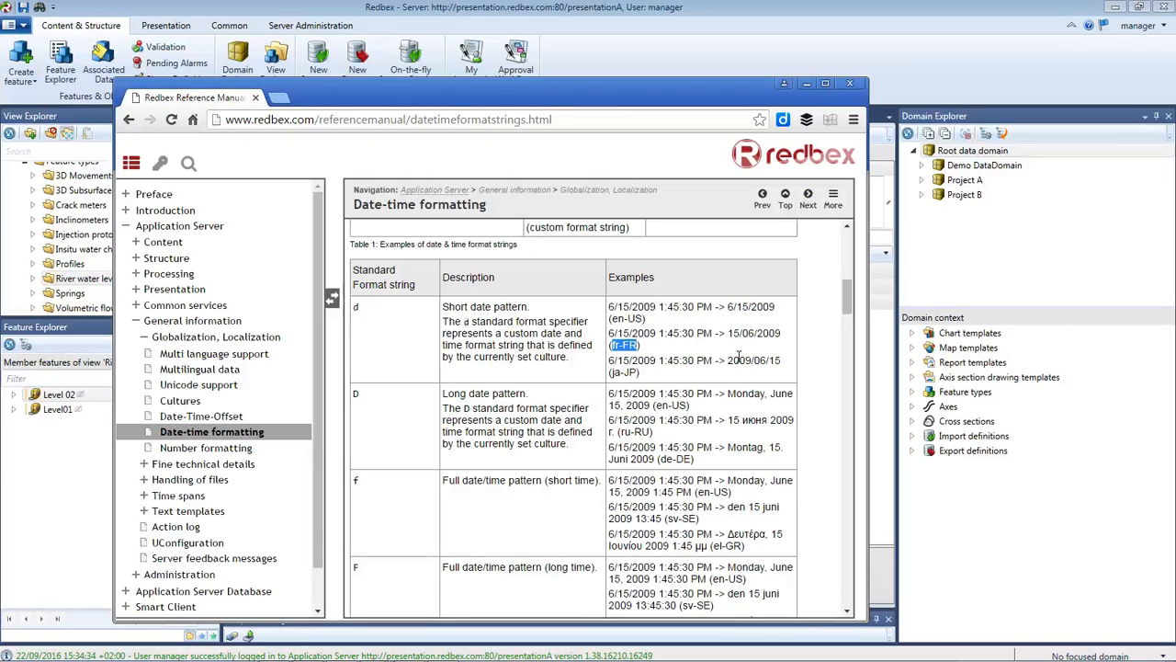
{"action": "left_click_drag", "start_coordinate": [741, 332], "coordinate": [774, 335]}
{"action": "left_click", "coordinate": [761, 339]}
{"action": "left_click_drag", "start_coordinate": [612, 373], "coordinate": [638, 372]}
{"action": "double_click", "coordinate": [740, 360]}
Look through the remaining standard and custom date-time format specifiers in the manual, and return to the export definition in Redbex
{"action": "scroll", "coordinate": [849, 305], "scroll_direction": "down", "scroll_amount": 1}
{"action": "left_click_drag", "start_coordinate": [849, 304], "coordinate": [849, 353]}
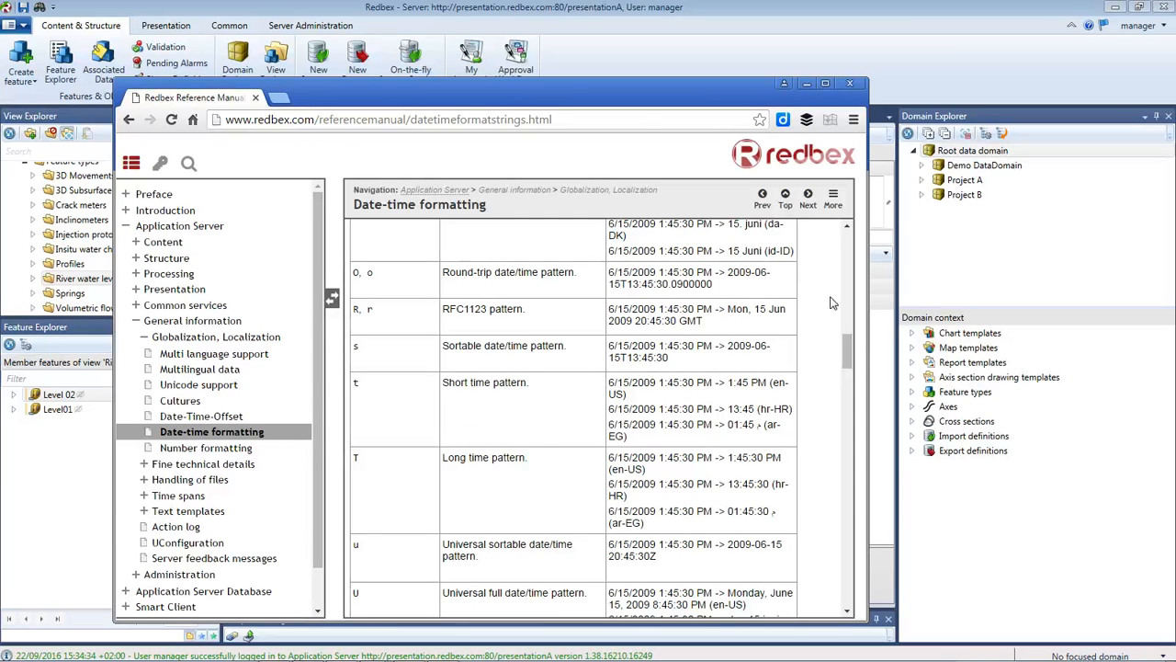
{"action": "left_click_drag", "start_coordinate": [849, 360], "coordinate": [849, 411]}
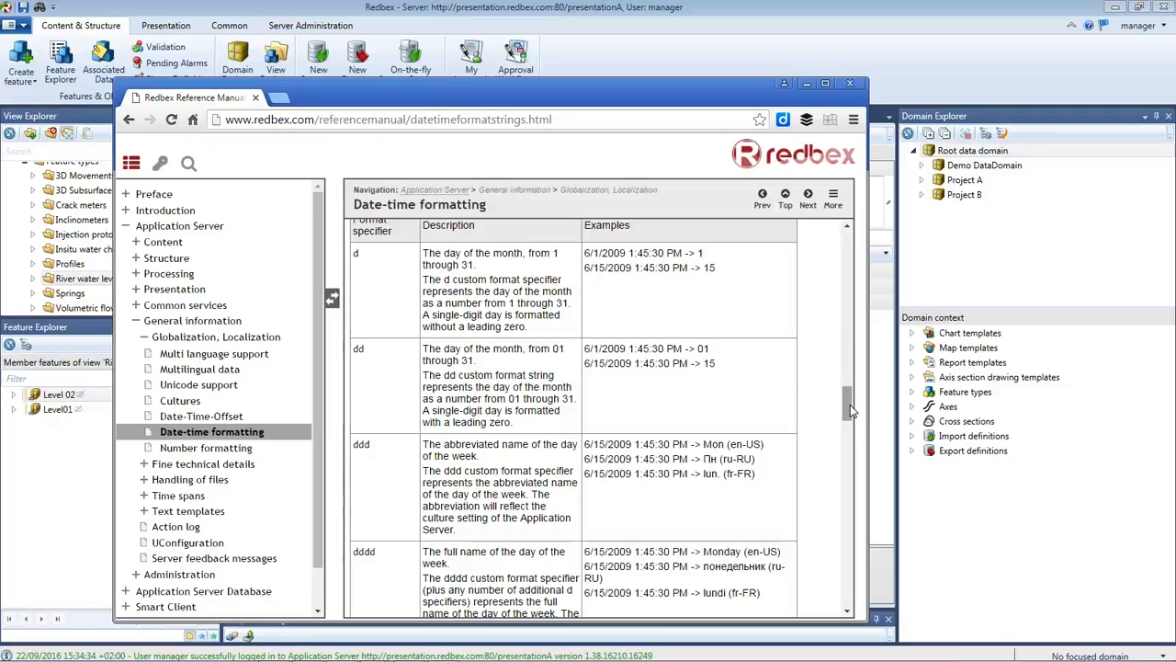
{"action": "left_click_drag", "start_coordinate": [850, 411], "coordinate": [831, 460]}
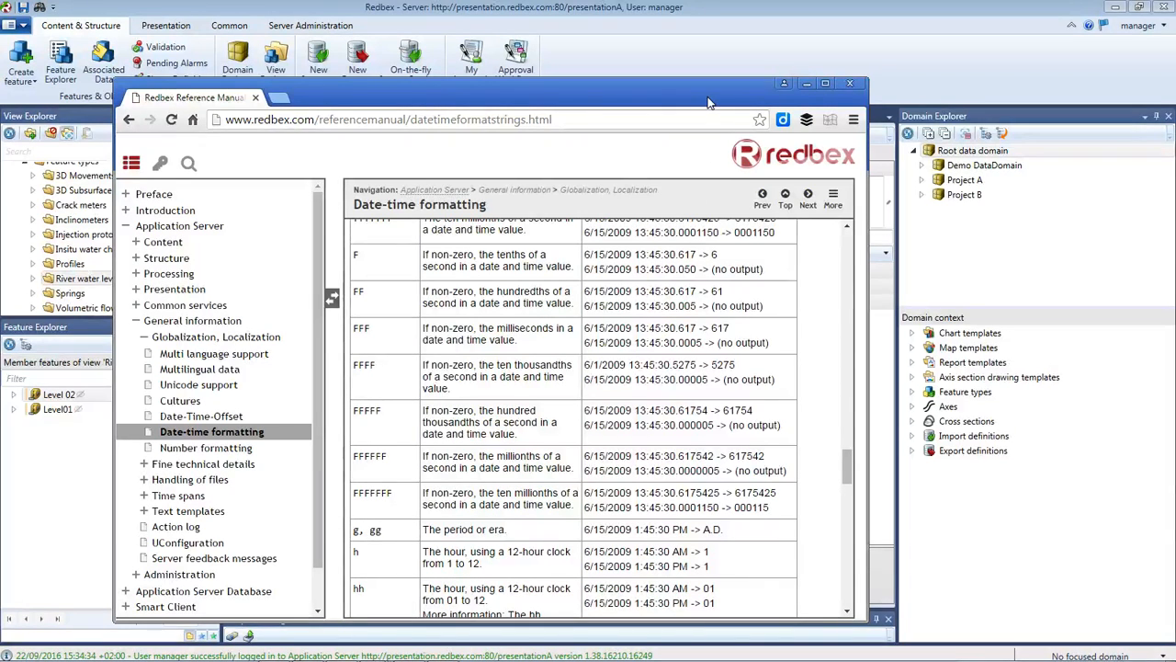
{"action": "left_click_drag", "start_coordinate": [708, 102], "coordinate": [0, 118]}
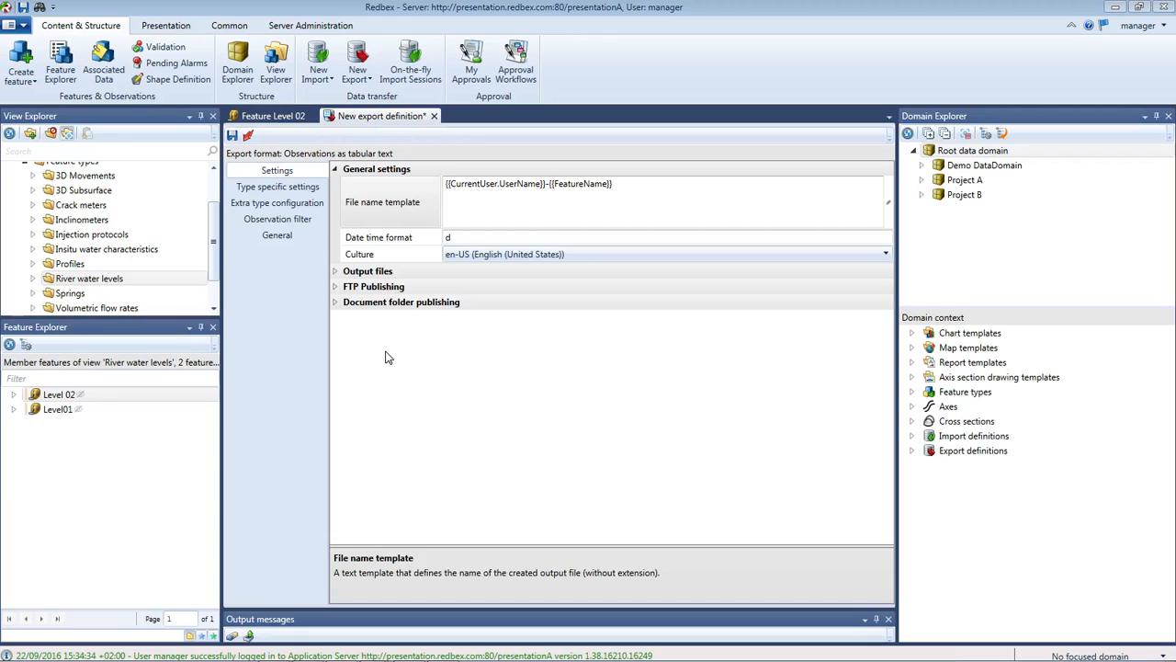
Check the export's output-files setting and look through the list of existing output files
{"action": "left_click", "coordinate": [366, 279]}
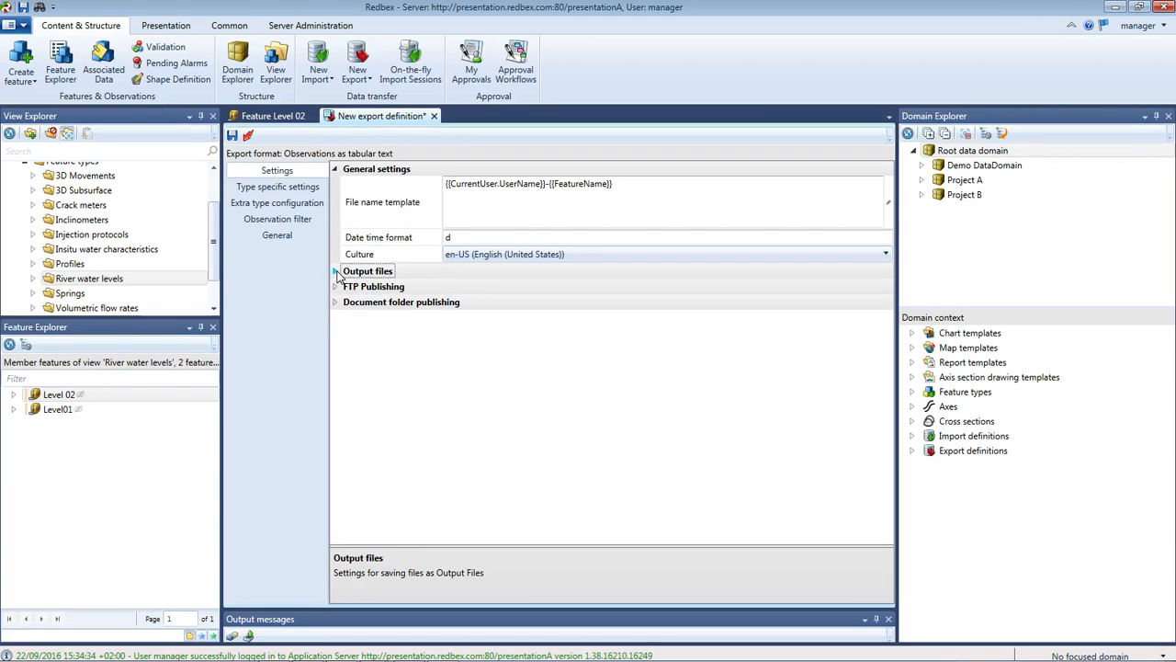
{"action": "left_click", "coordinate": [336, 272]}
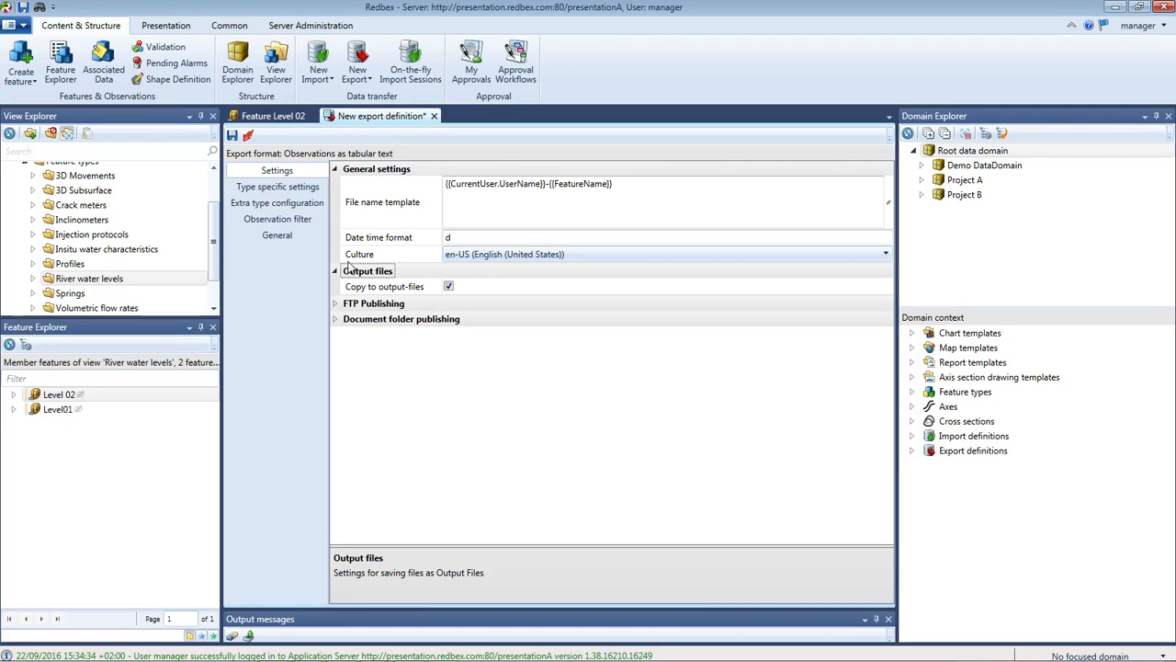
{"action": "left_click", "coordinate": [221, 32]}
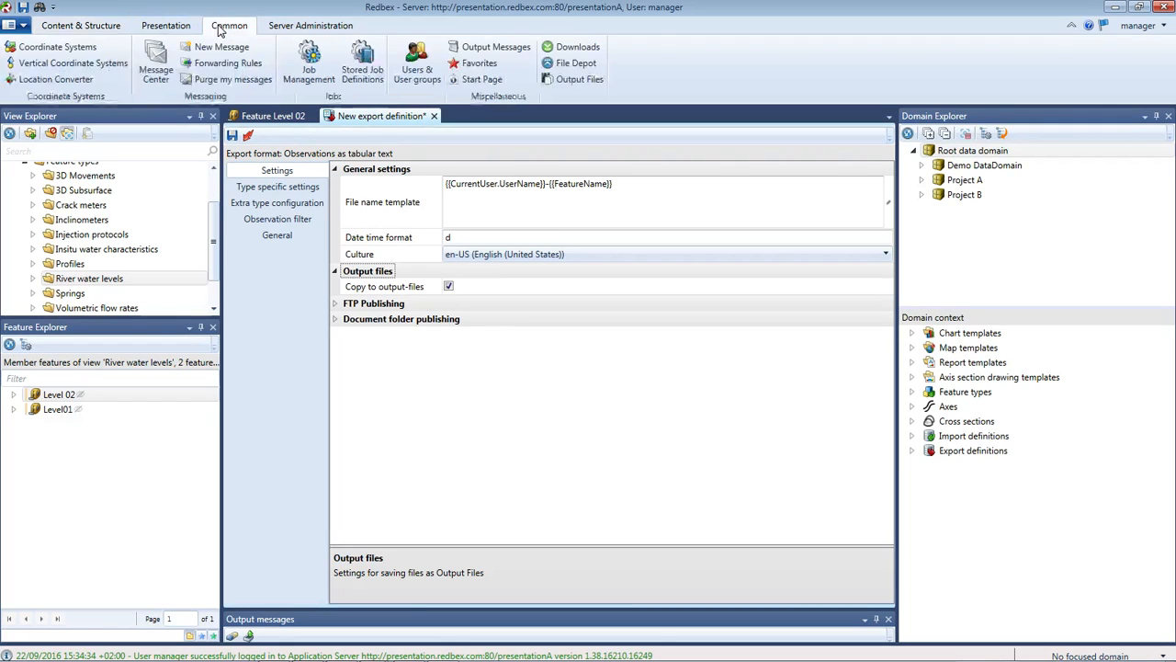
{"action": "left_click", "coordinate": [576, 80]}
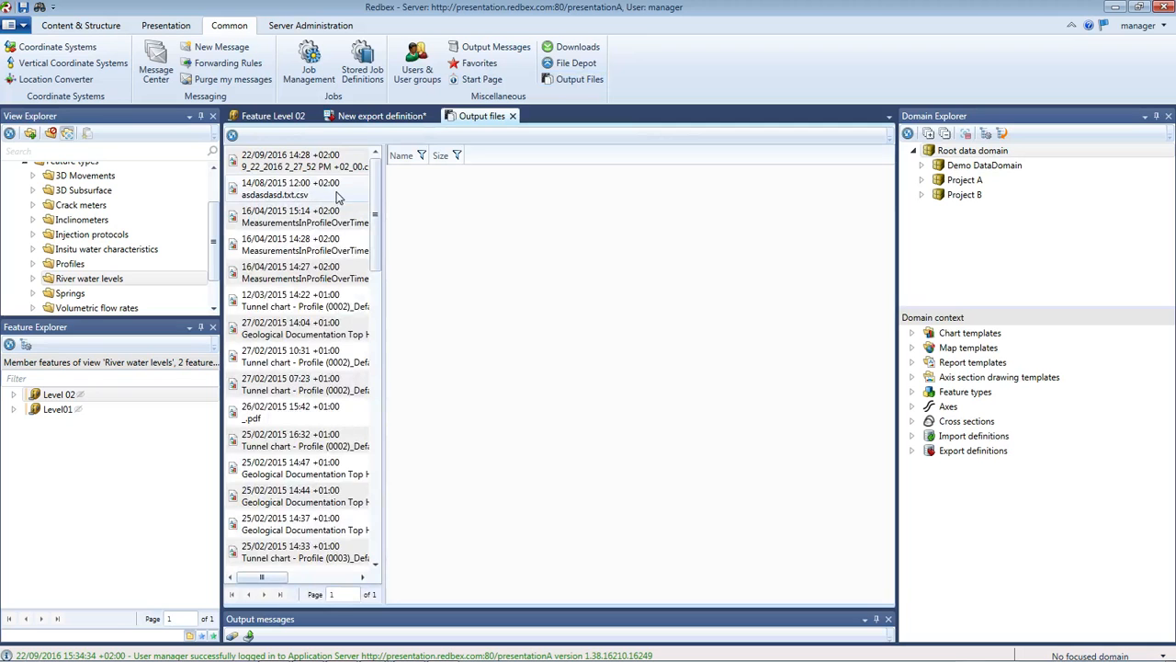
{"action": "mouse_move", "coordinate": [371, 208]}
{"action": "left_mouse_down"}
{"action": "mouse_move", "coordinate": [360, 514]}
{"action": "mouse_move", "coordinate": [394, 328]}
{"action": "mouse_move", "coordinate": [379, 190]}
{"action": "left_mouse_up"}
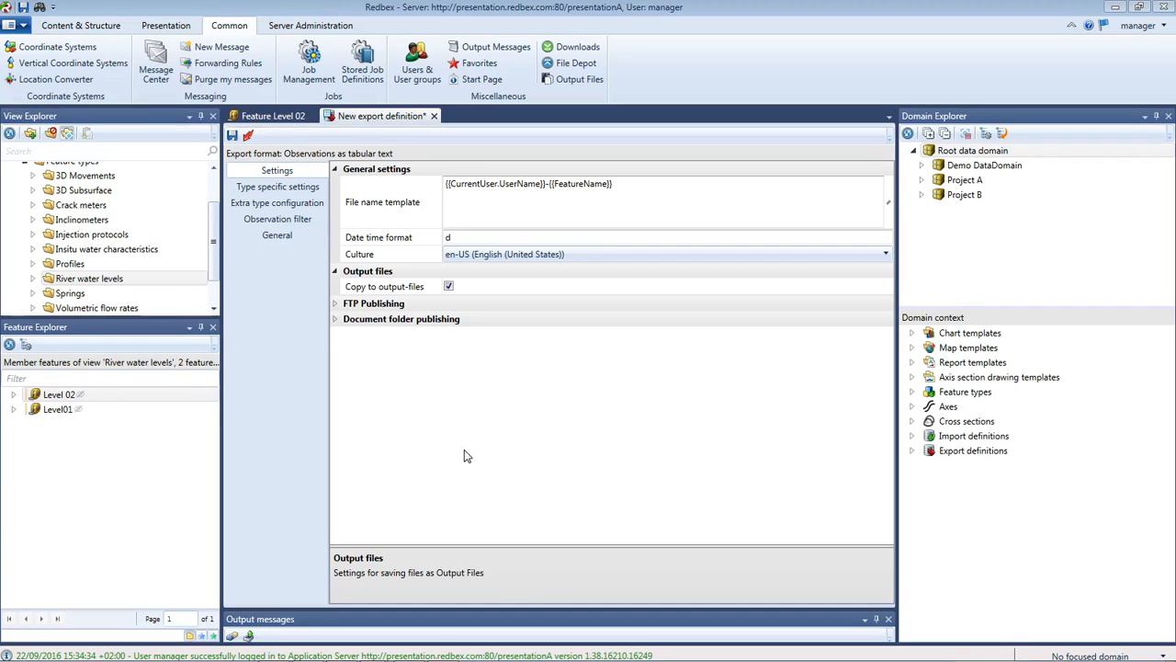
Examine the FTP publishing and document folder publishing settings of the export definition
{"action": "left_click", "coordinate": [336, 304]}
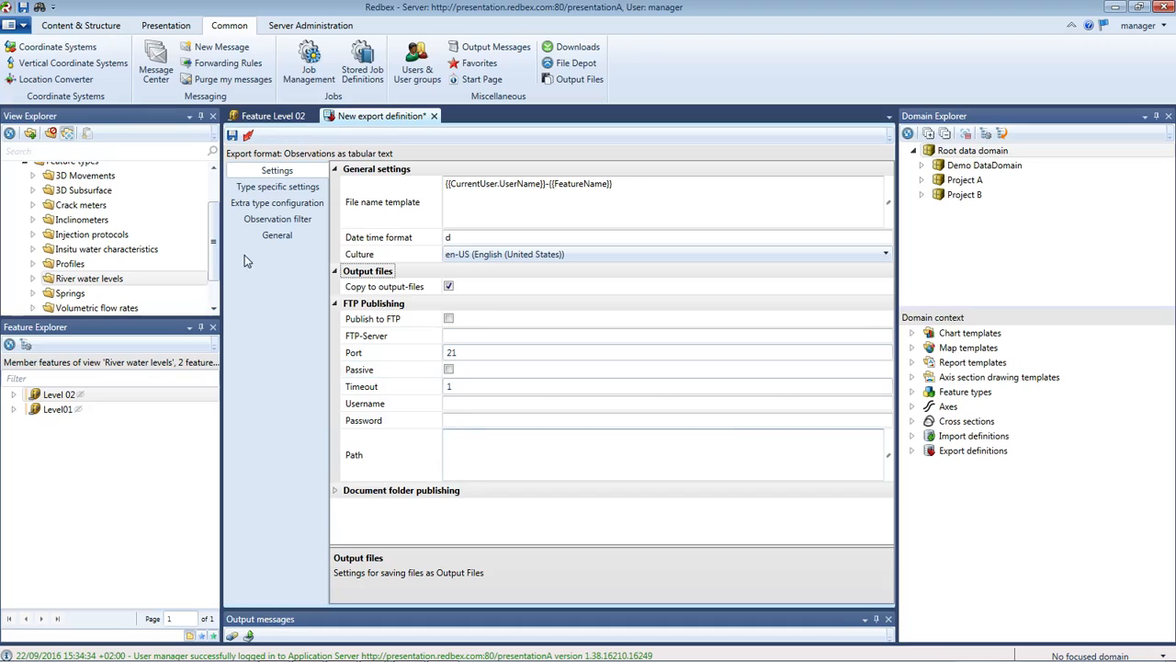
{"action": "left_click", "coordinate": [337, 304]}
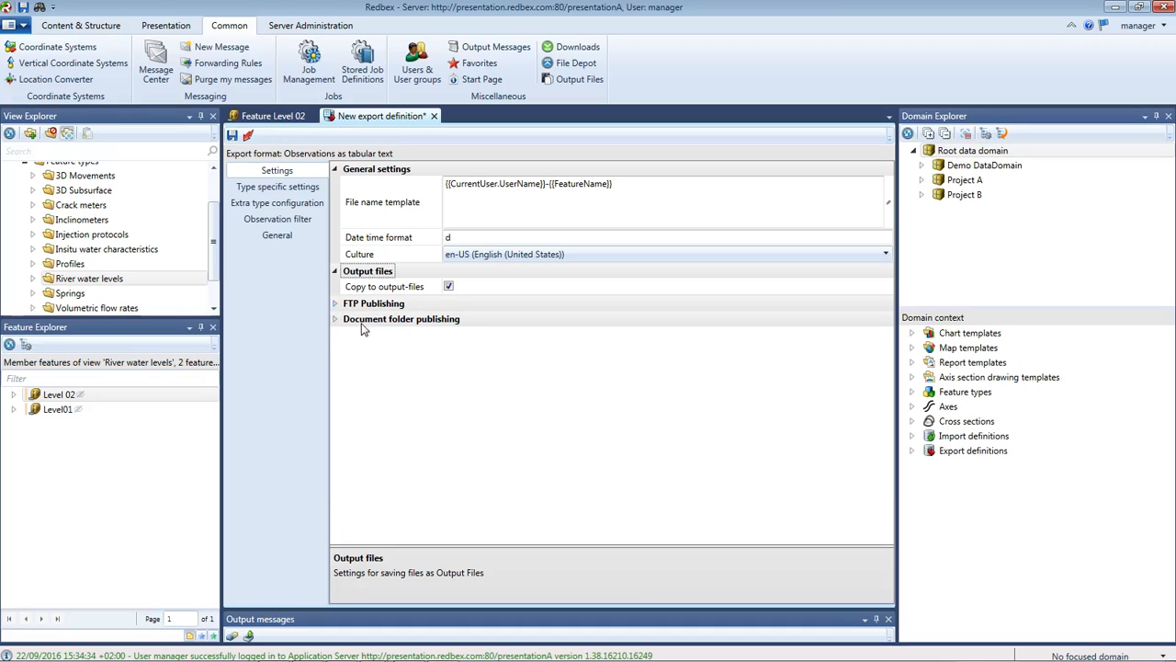
{"action": "left_click", "coordinate": [336, 320]}
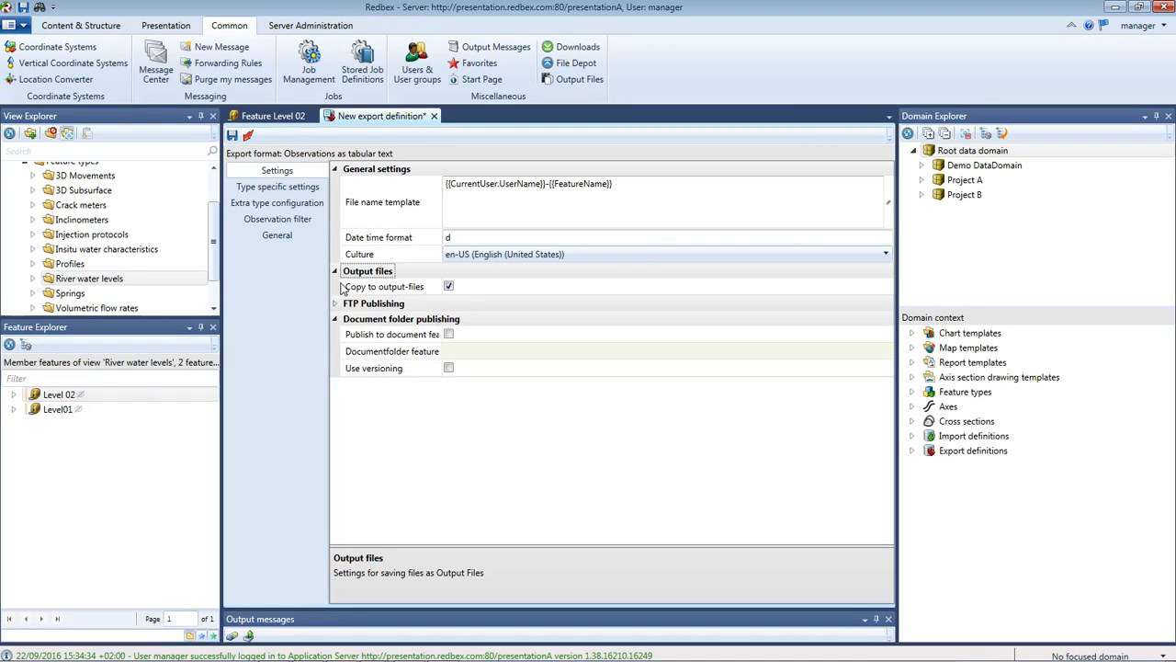
{"action": "left_click", "coordinate": [335, 320]}
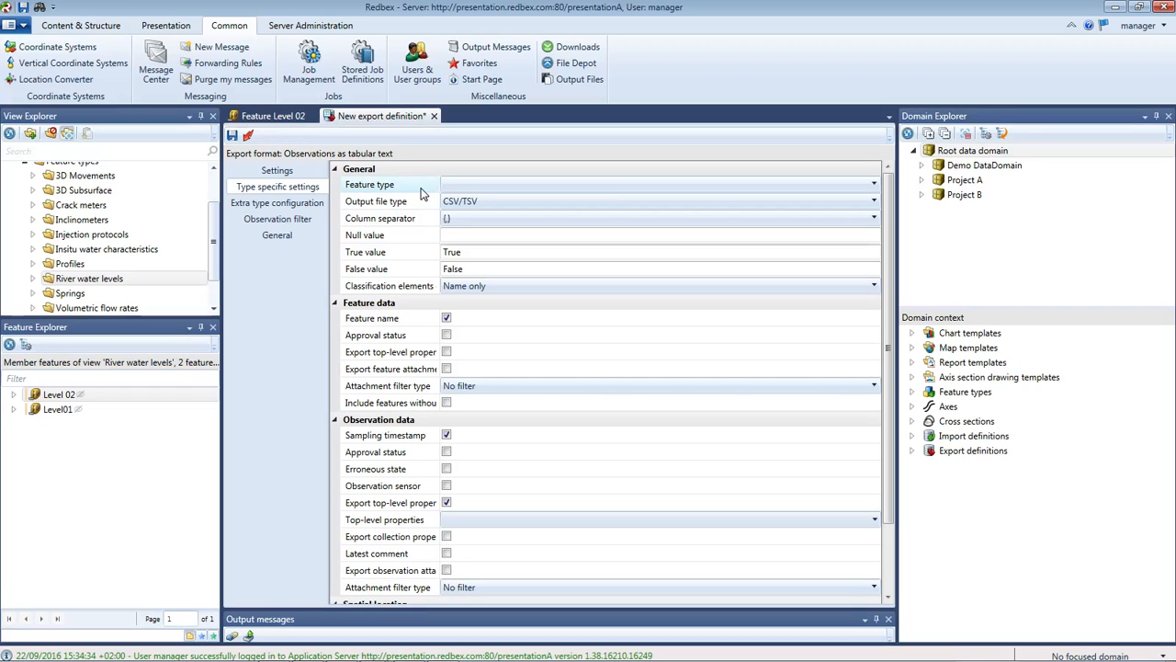
Set the feature type in the type specific settings to Distance
{"action": "left_click", "coordinate": [874, 187]}
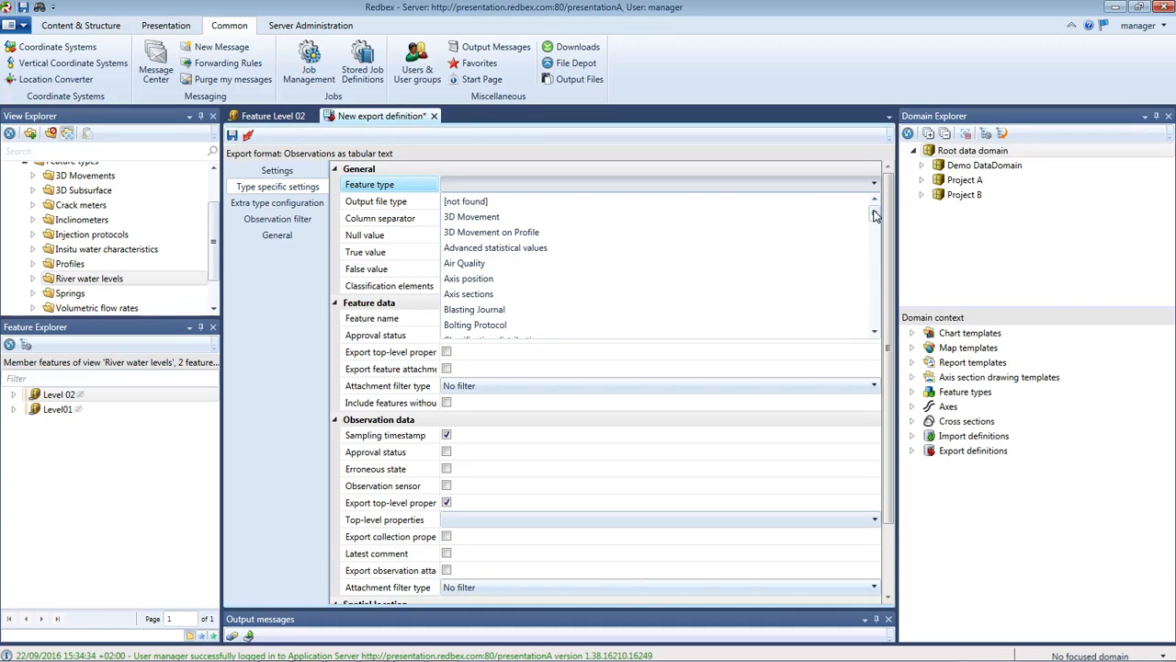
{"action": "left_click_drag", "start_coordinate": [875, 215], "coordinate": [877, 225]}
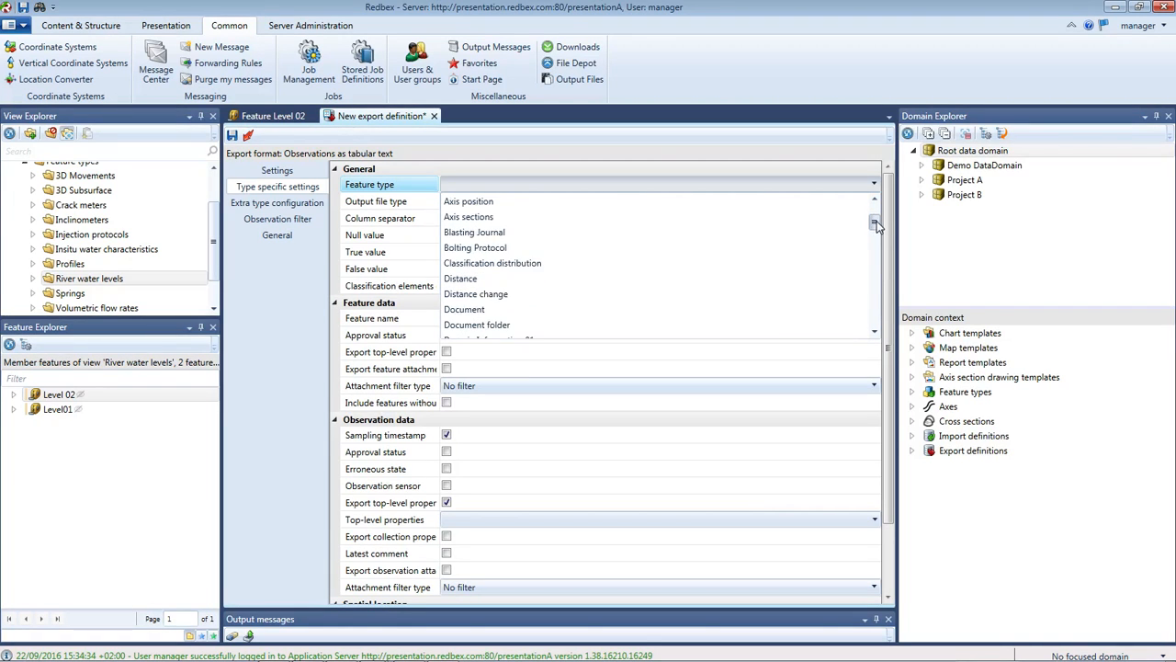
{"action": "left_click", "coordinate": [499, 280]}
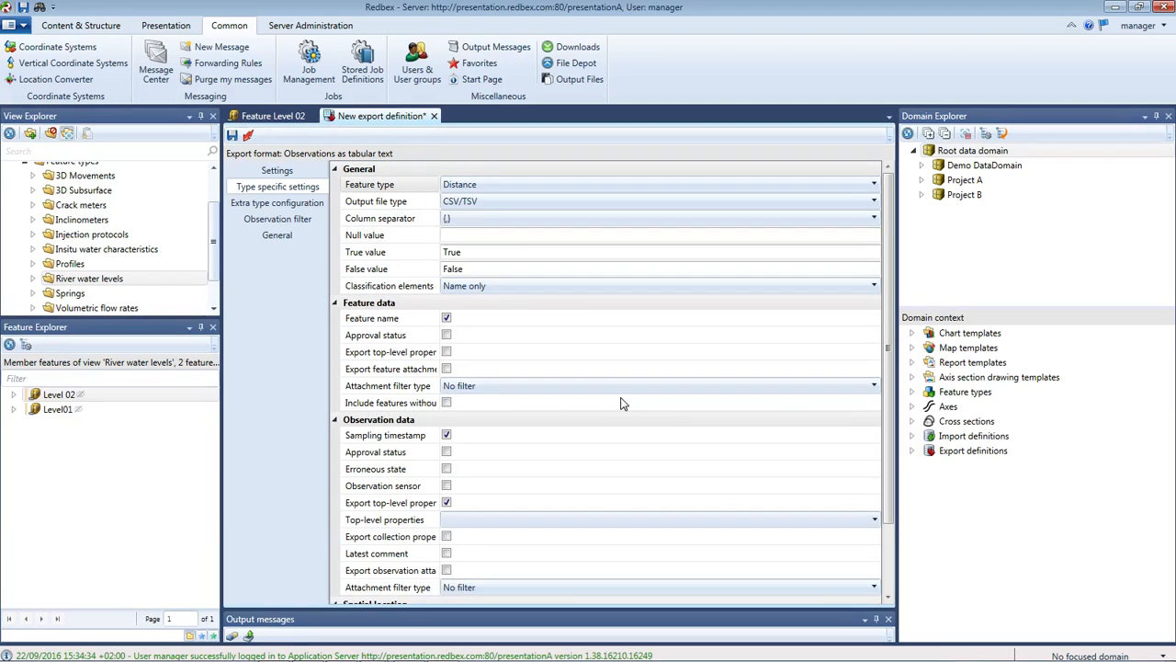
Choose CSV/TSV as the output file type and check the column separator options
{"action": "left_click", "coordinate": [451, 206]}
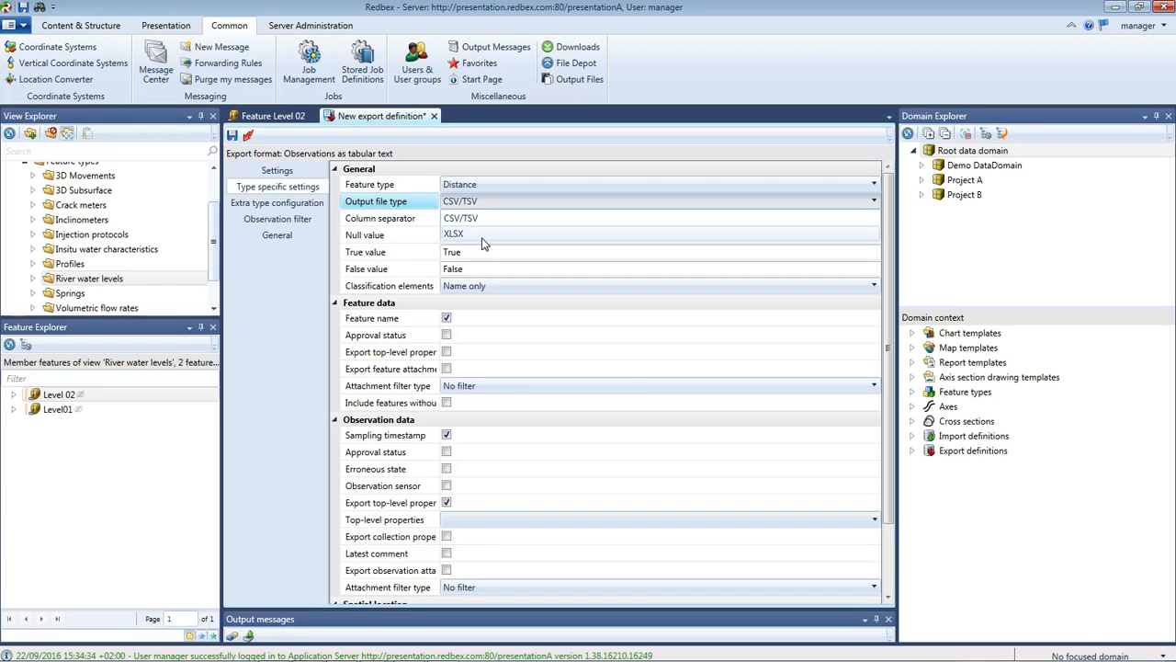
{"action": "left_click", "coordinate": [487, 221]}
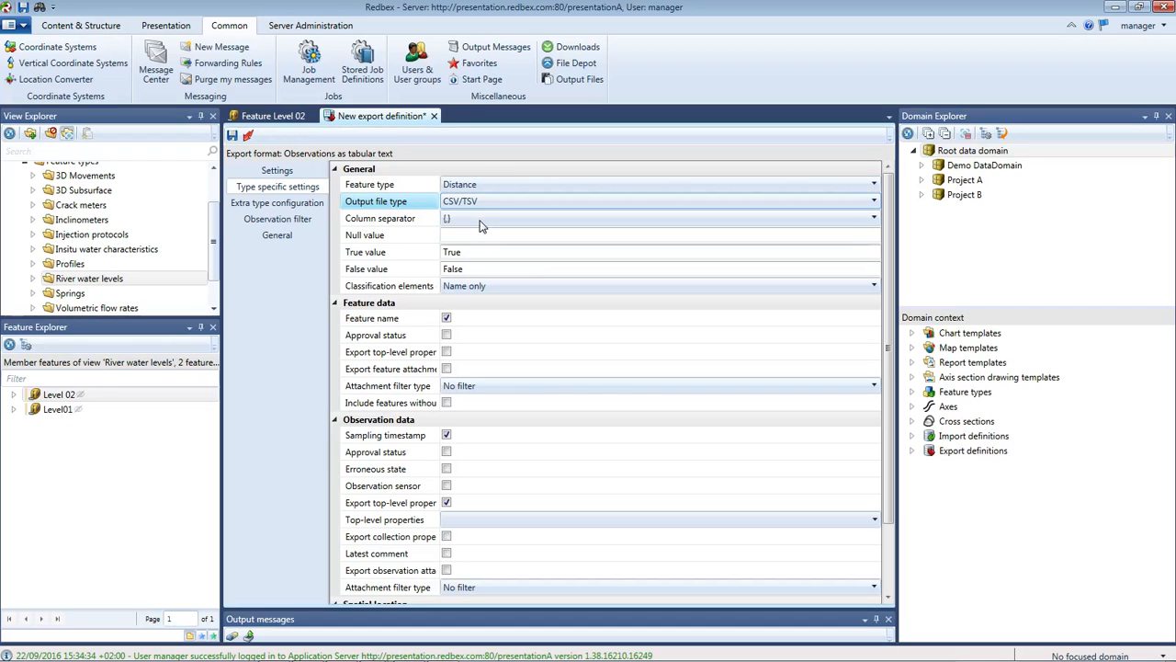
{"action": "left_click", "coordinate": [480, 220]}
{"action": "left_click", "coordinate": [480, 224]}
Set the null value to N/A, the true value to 1 and the false value to 0
{"action": "left_click", "coordinate": [484, 236]}
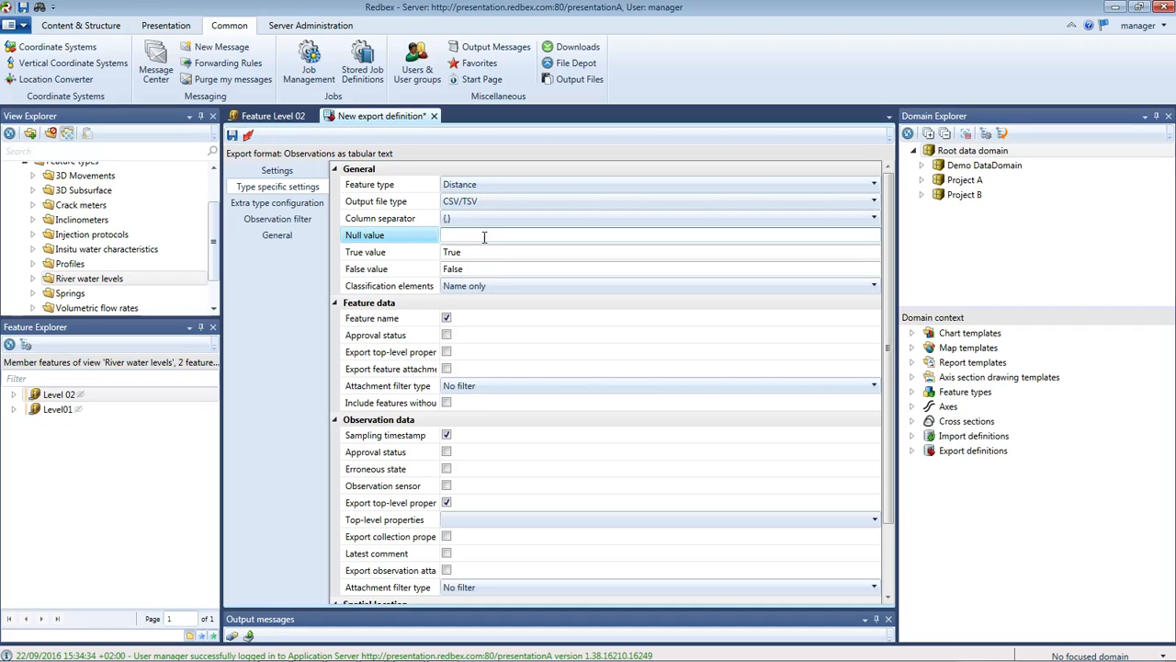
{"action": "type", "text": "N/A"}
{"action": "left_click", "coordinate": [417, 256]}
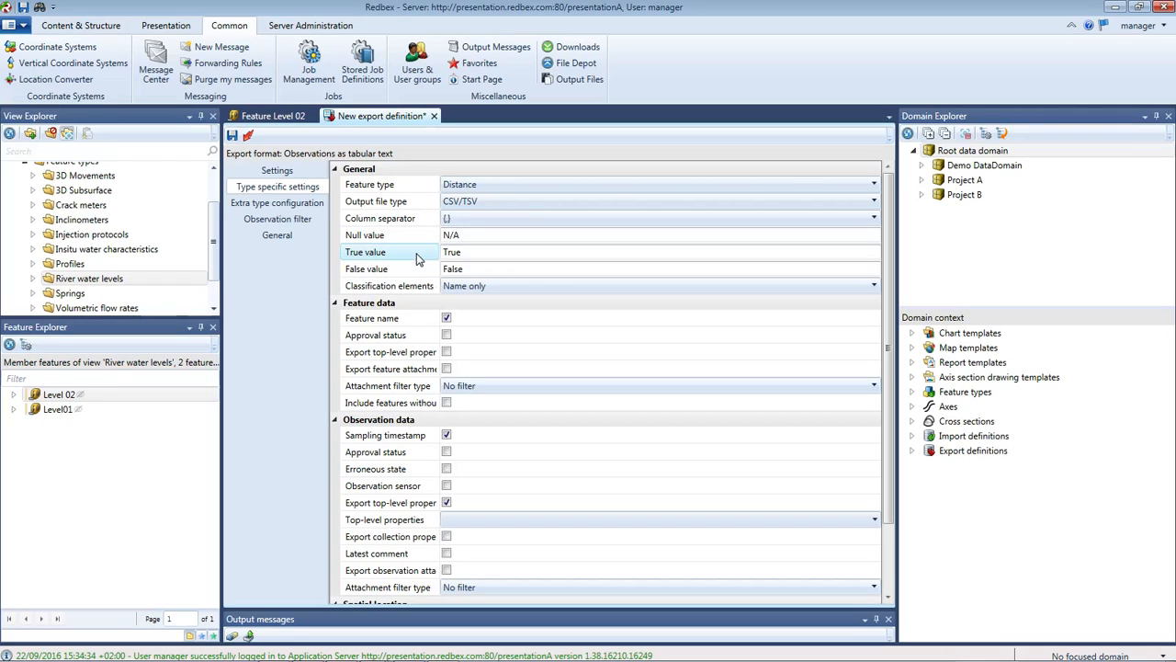
{"action": "left_click", "coordinate": [464, 252]}
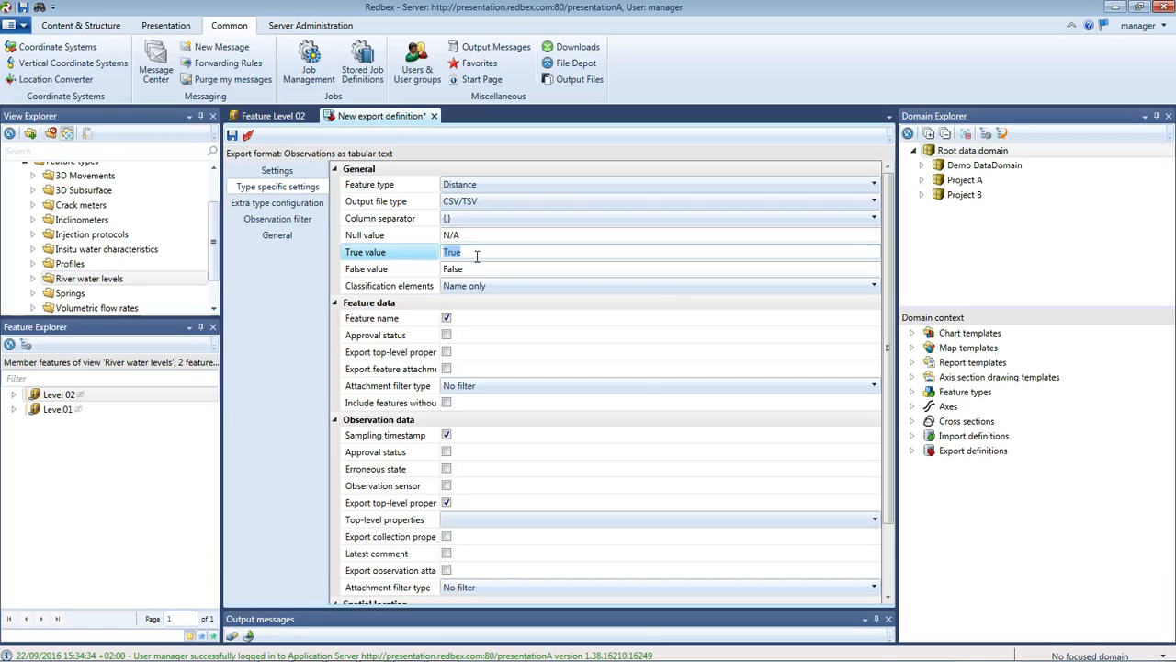
{"action": "type", "text": "1"}
{"action": "left_click", "coordinate": [444, 269]}
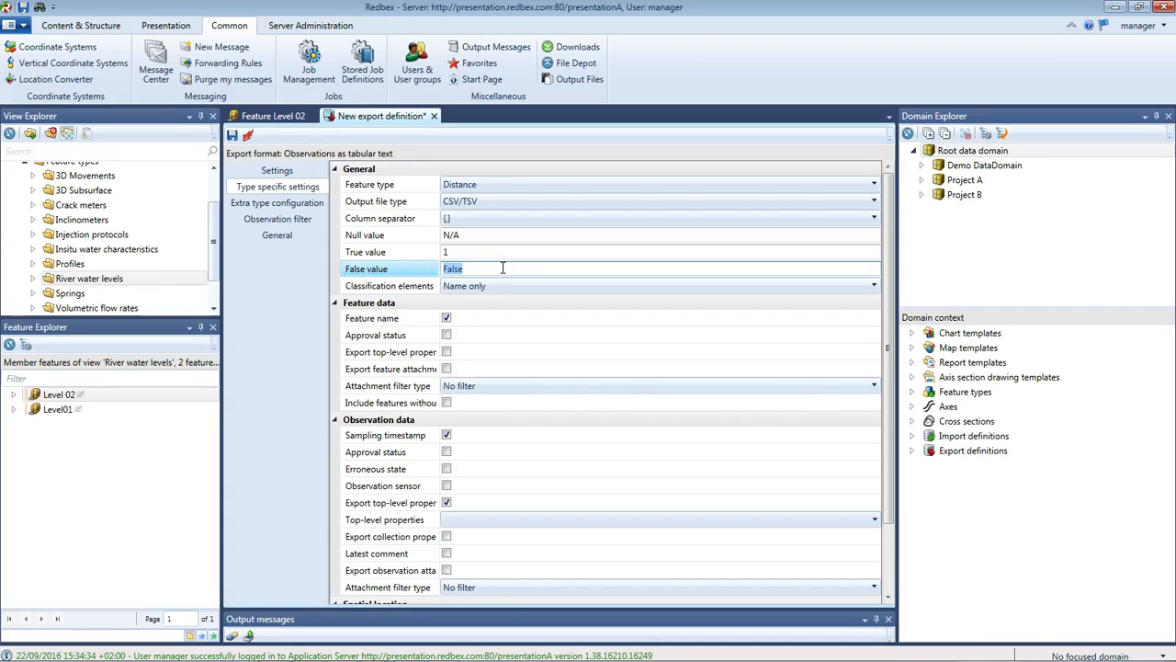
{"action": "type", "text": "0"}
{"action": "left_click", "coordinate": [501, 252]}
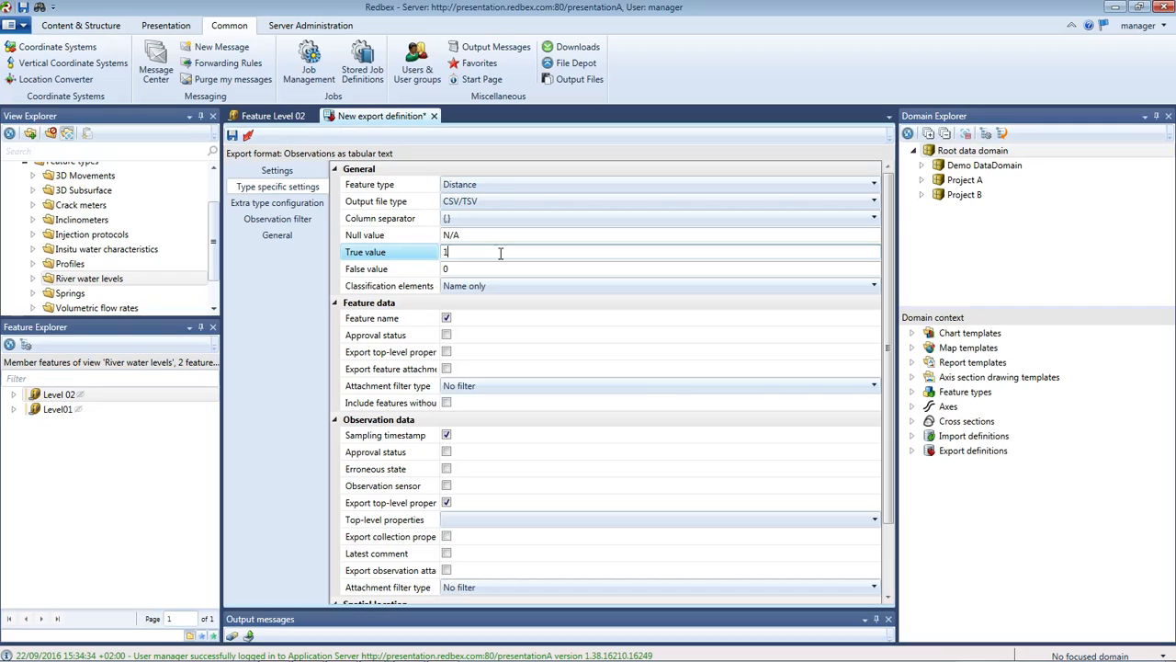
Select Name only for the export of classification elements
{"action": "left_click", "coordinate": [872, 286]}
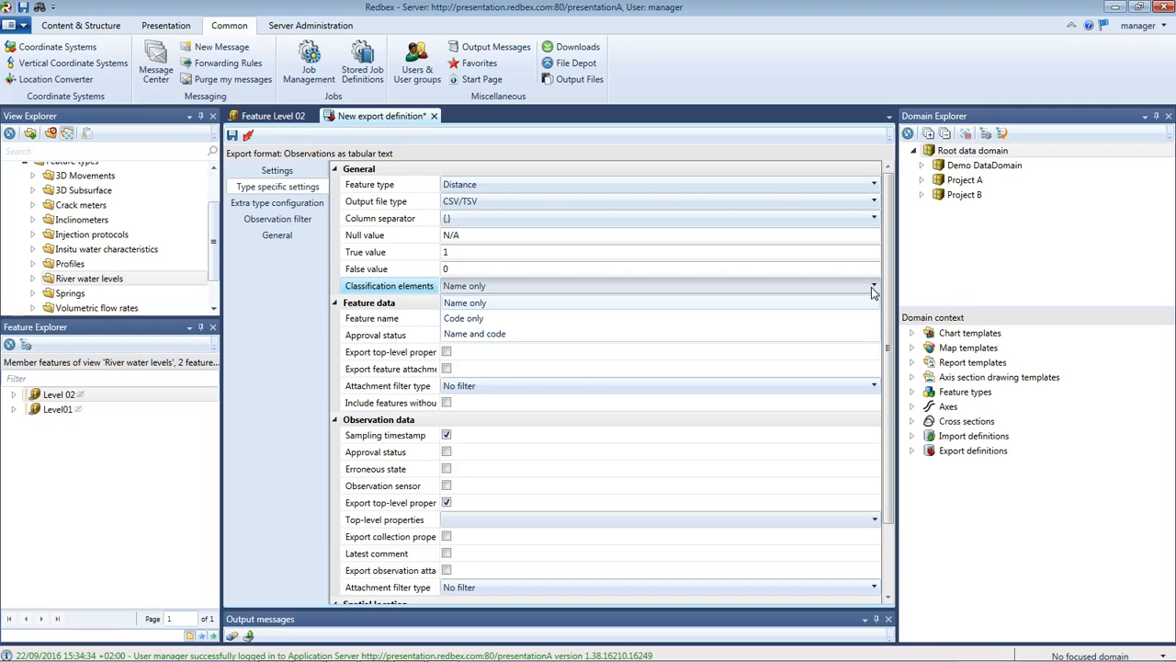
{"action": "left_click", "coordinate": [504, 305]}
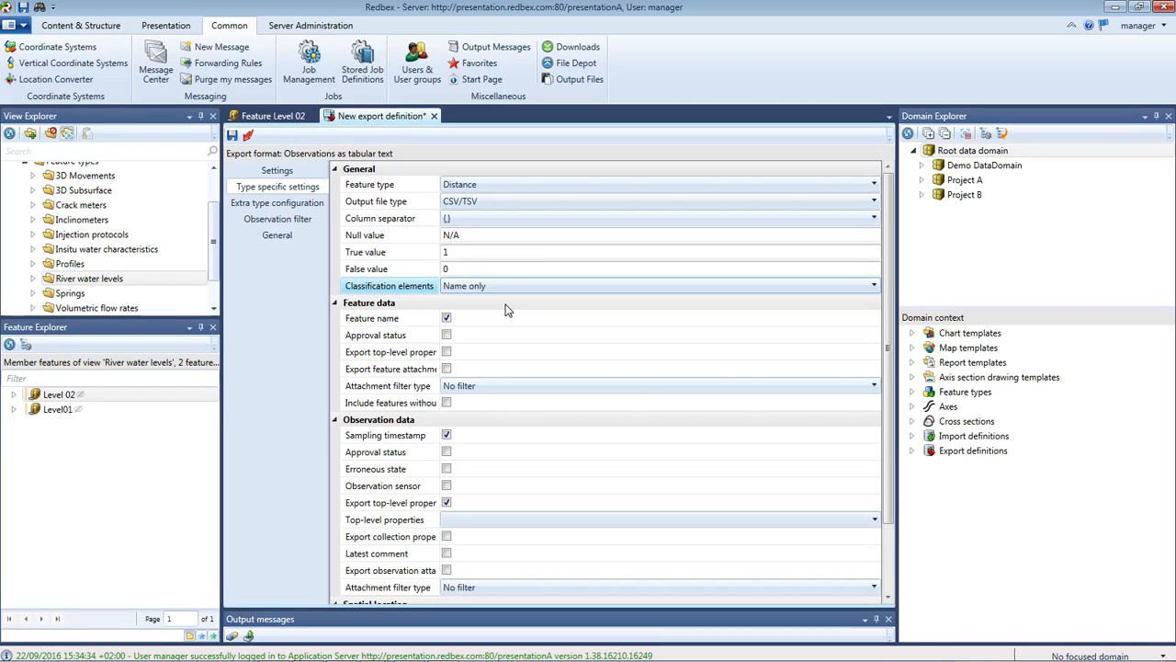
{"action": "left_click", "coordinate": [510, 309]}
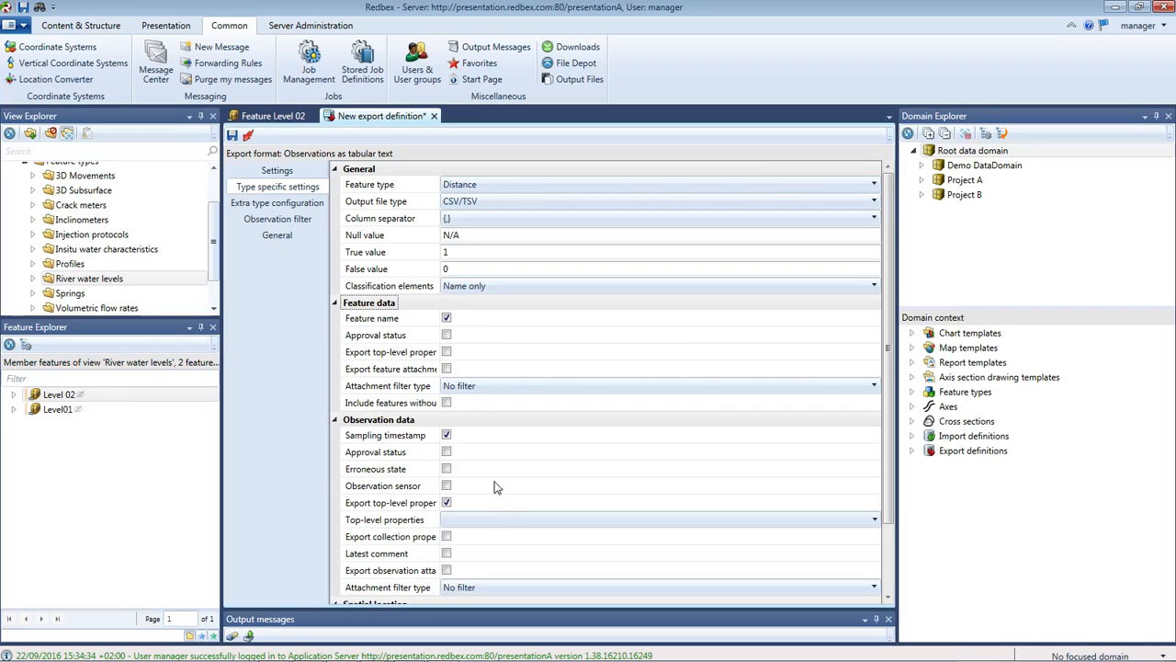
Collapse the feature data settings and include the erroneous state in the exported observation data
{"action": "left_click", "coordinate": [335, 304]}
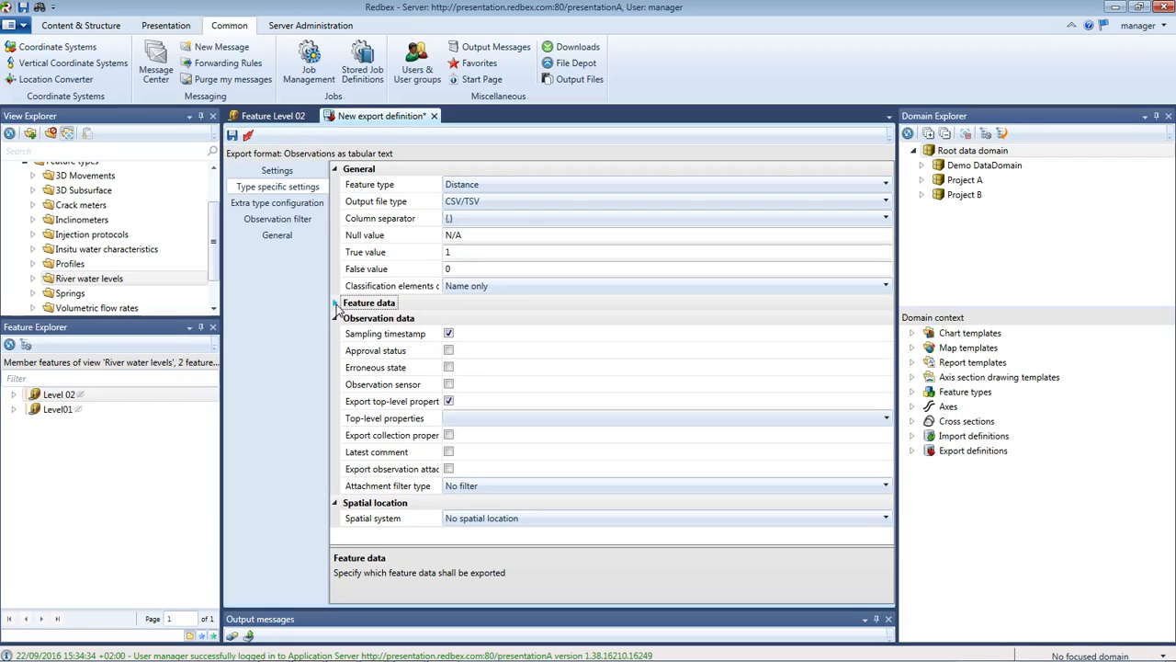
{"action": "left_click", "coordinate": [414, 319]}
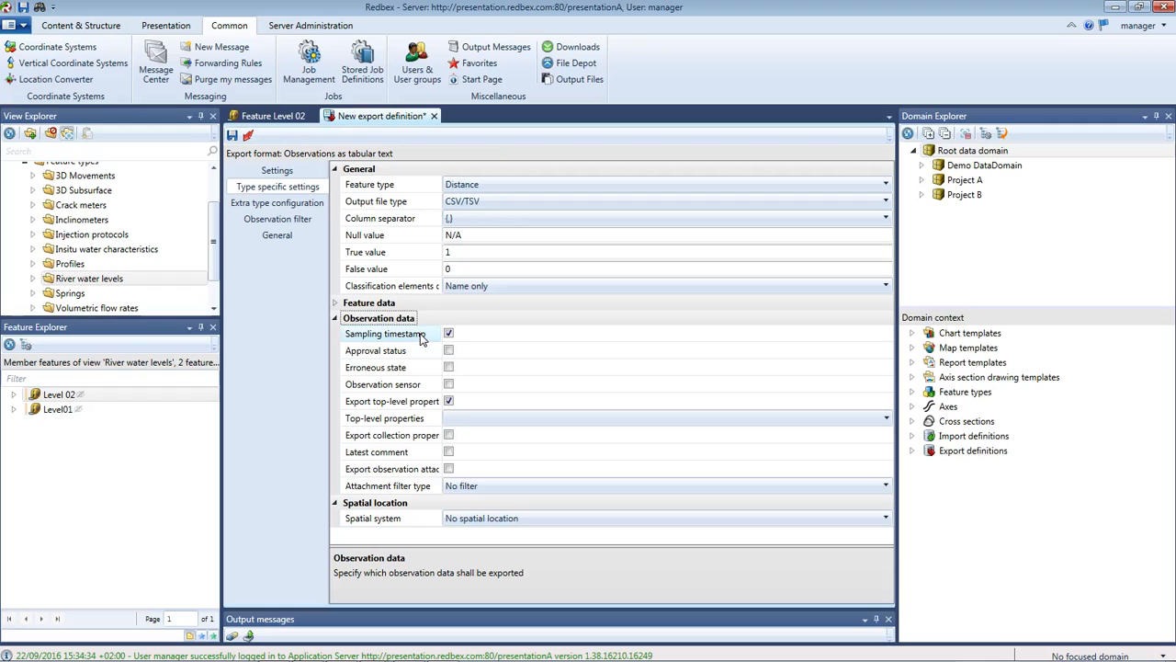
{"action": "left_click", "coordinate": [476, 356]}
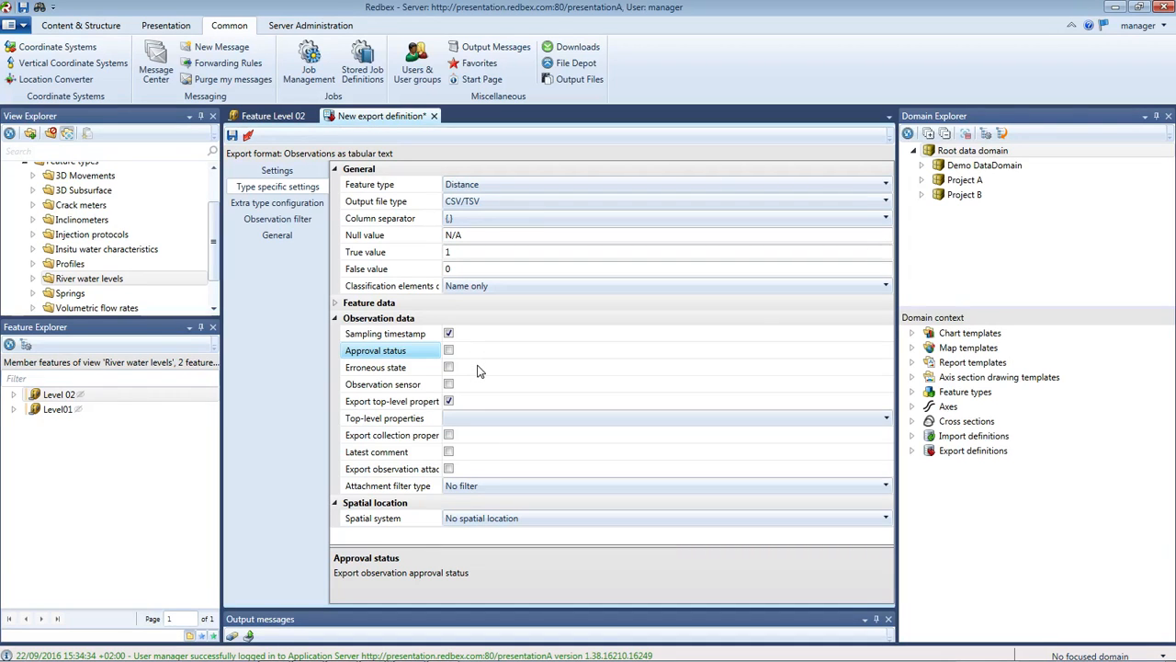
{"action": "left_click", "coordinate": [476, 369]}
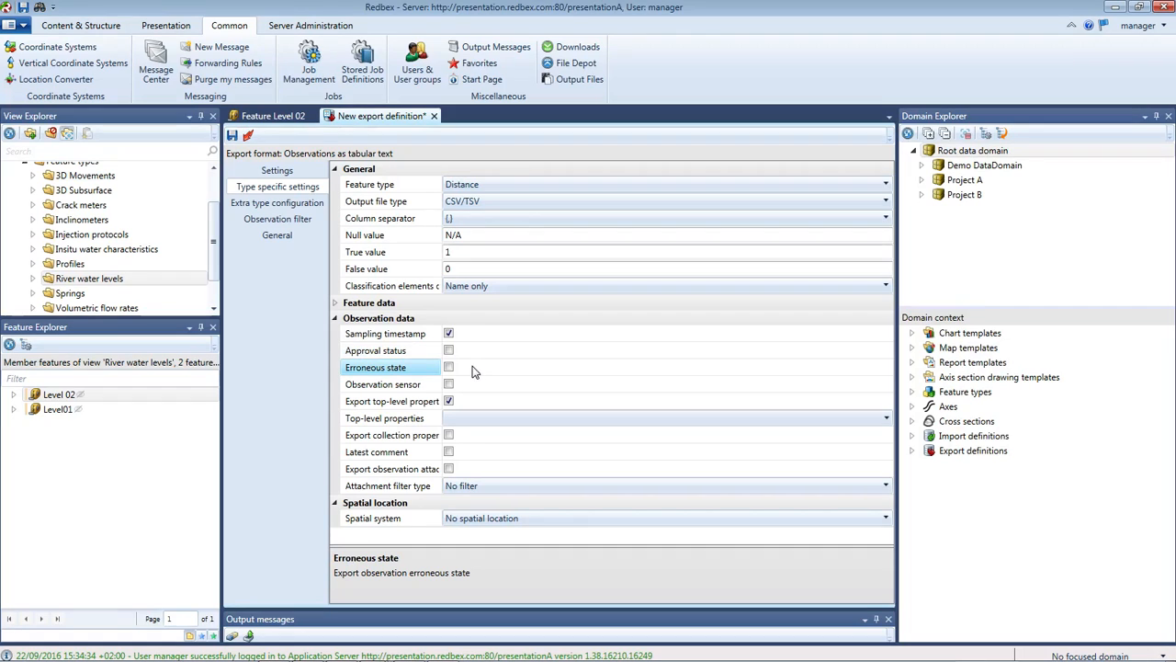
{"action": "left_click", "coordinate": [450, 368]}
Select Distance, Temperature and Zero reading as the top-level observation properties to export
{"action": "left_click", "coordinate": [386, 404]}
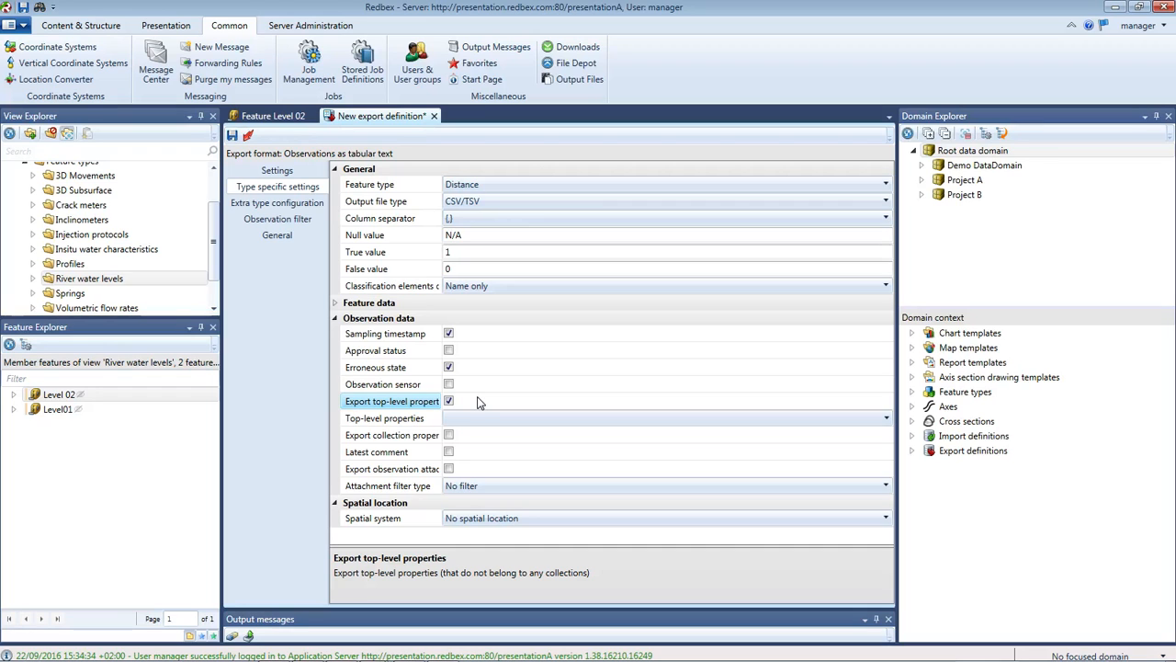
{"action": "left_click", "coordinate": [888, 421]}
{"action": "left_click", "coordinate": [888, 421]}
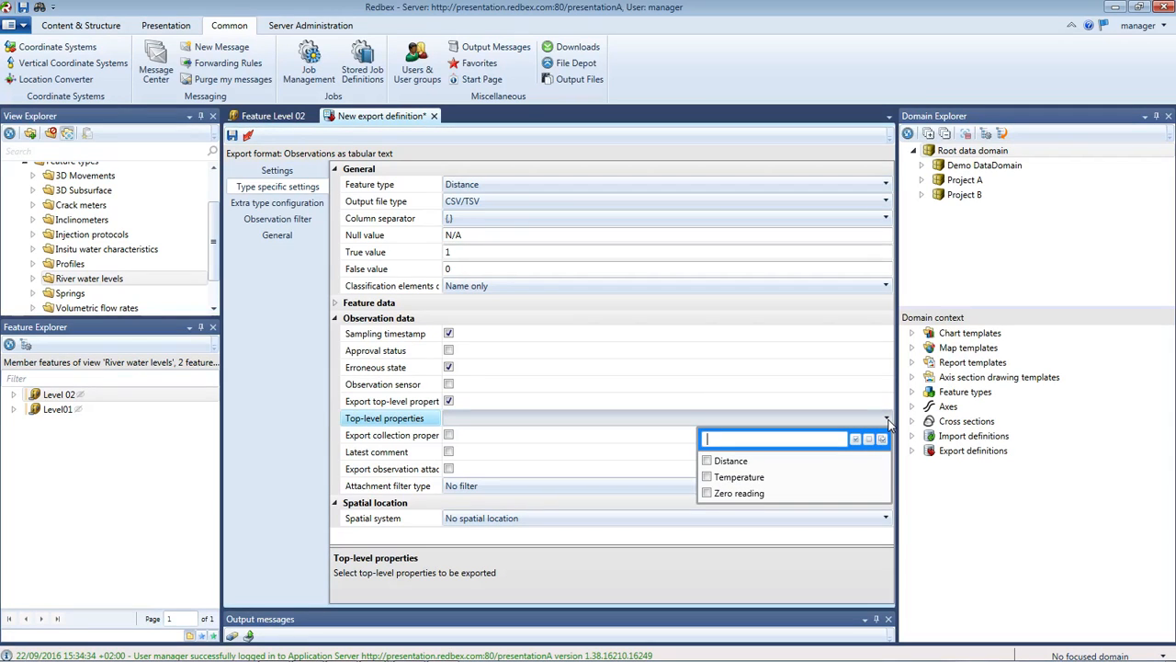
{"action": "left_click", "coordinate": [708, 462]}
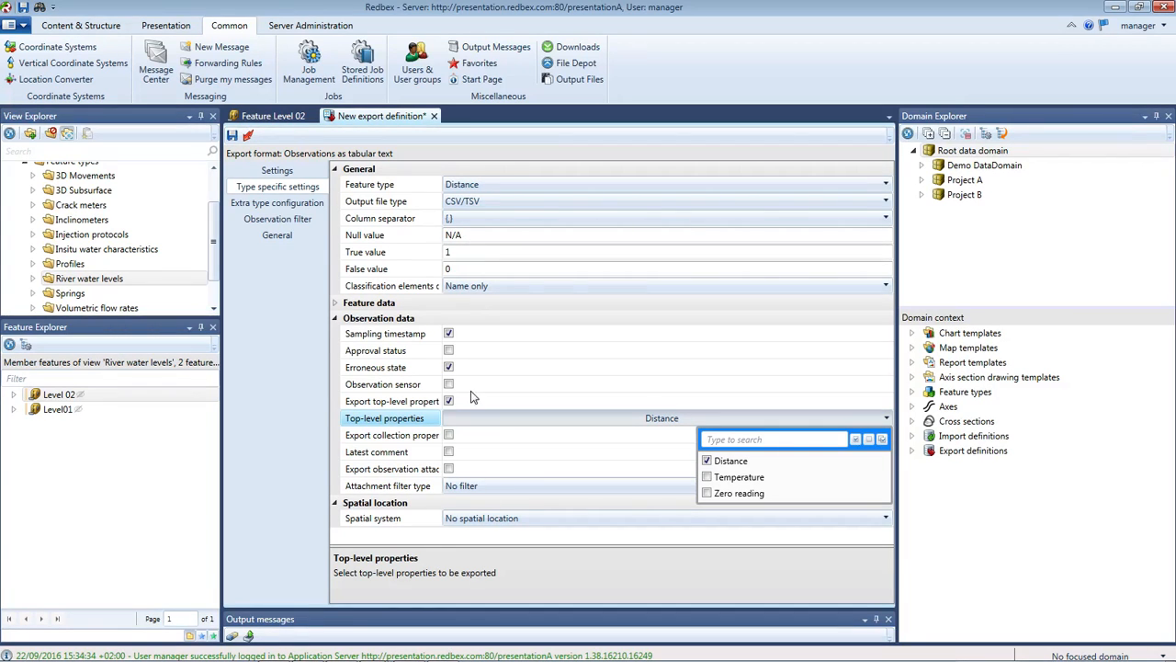
{"action": "left_click", "coordinate": [709, 478]}
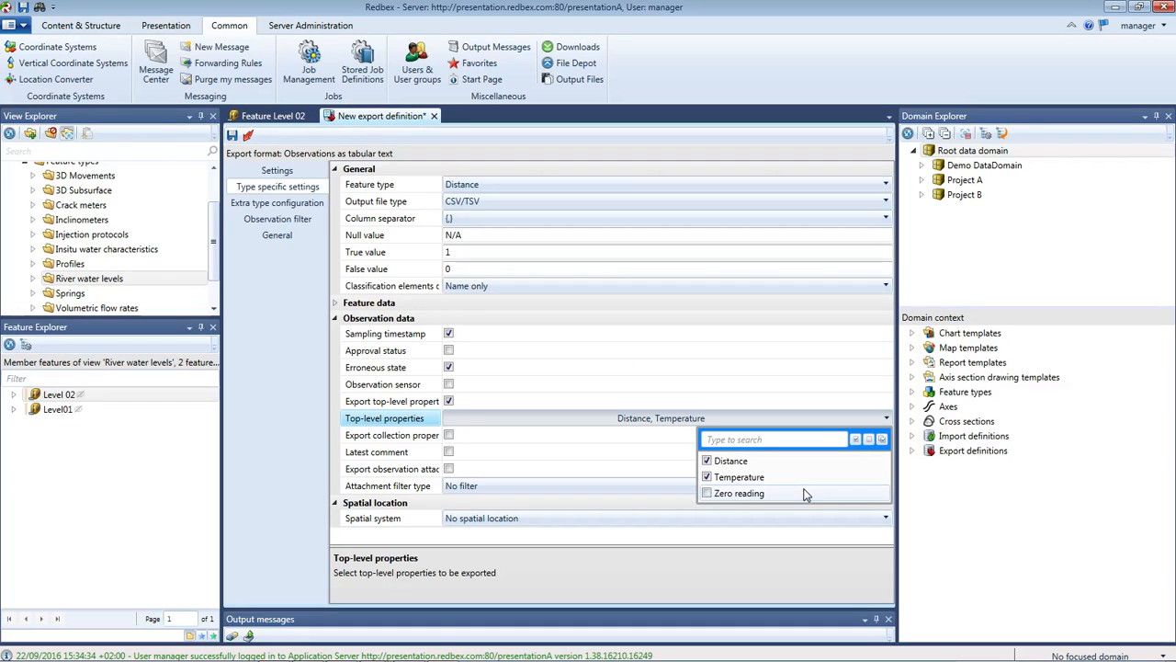
{"action": "left_click", "coordinate": [708, 496]}
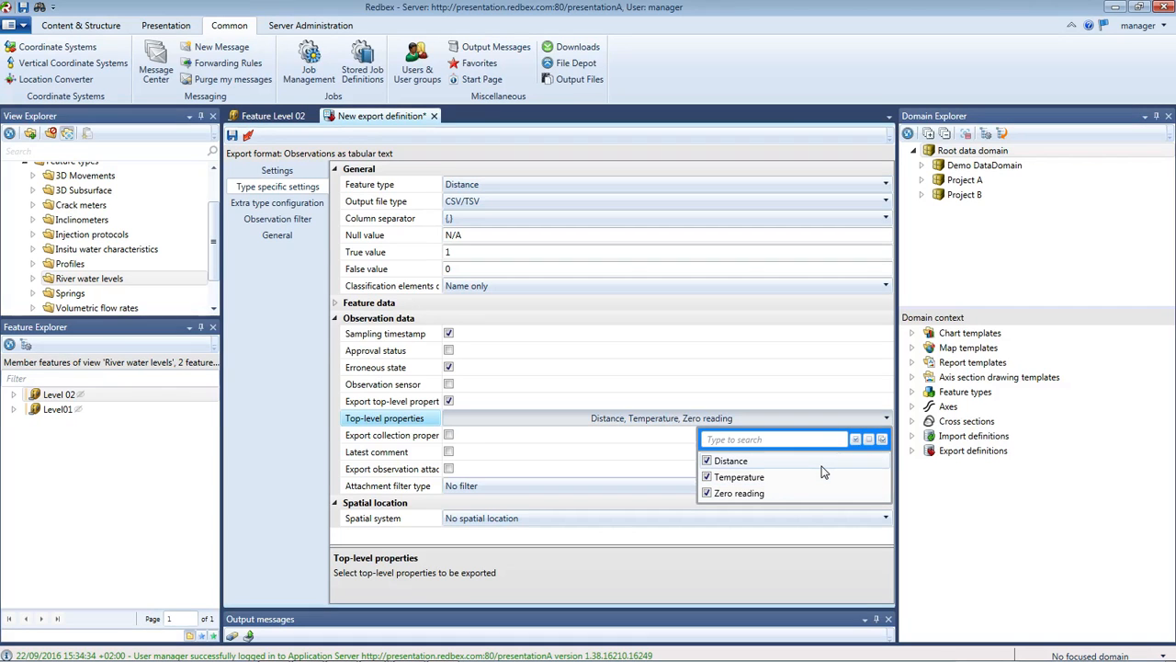
{"action": "left_click", "coordinate": [573, 402]}
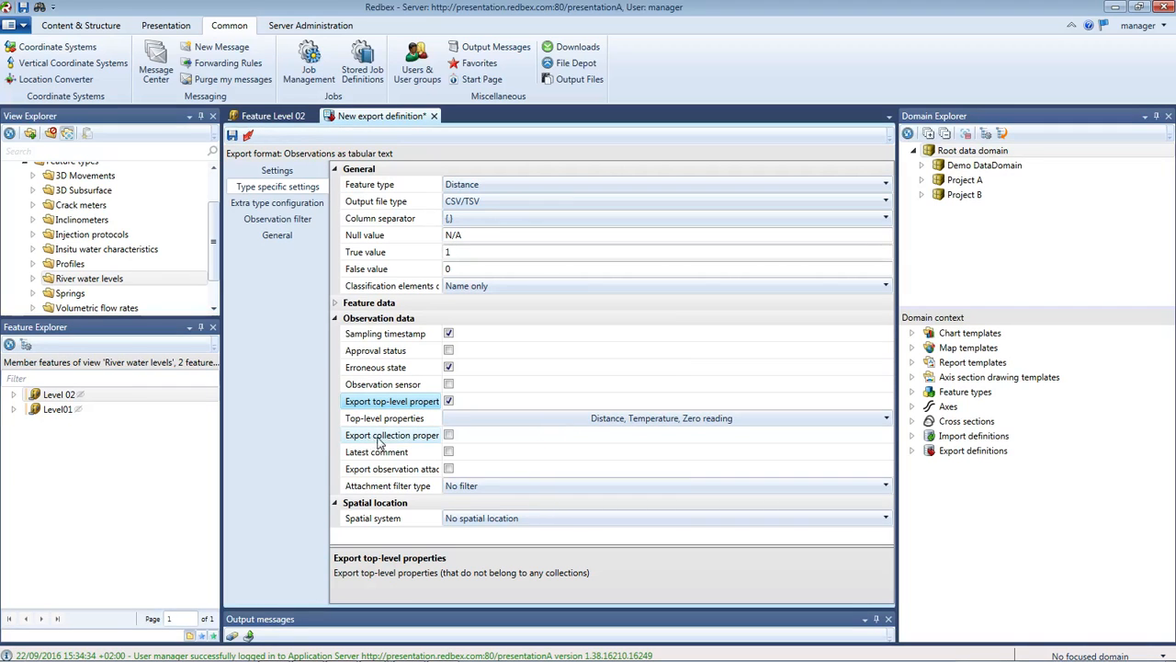
Enable the export of collection properties for the observation data and select the collection name setting
{"action": "left_click", "coordinate": [451, 443]}
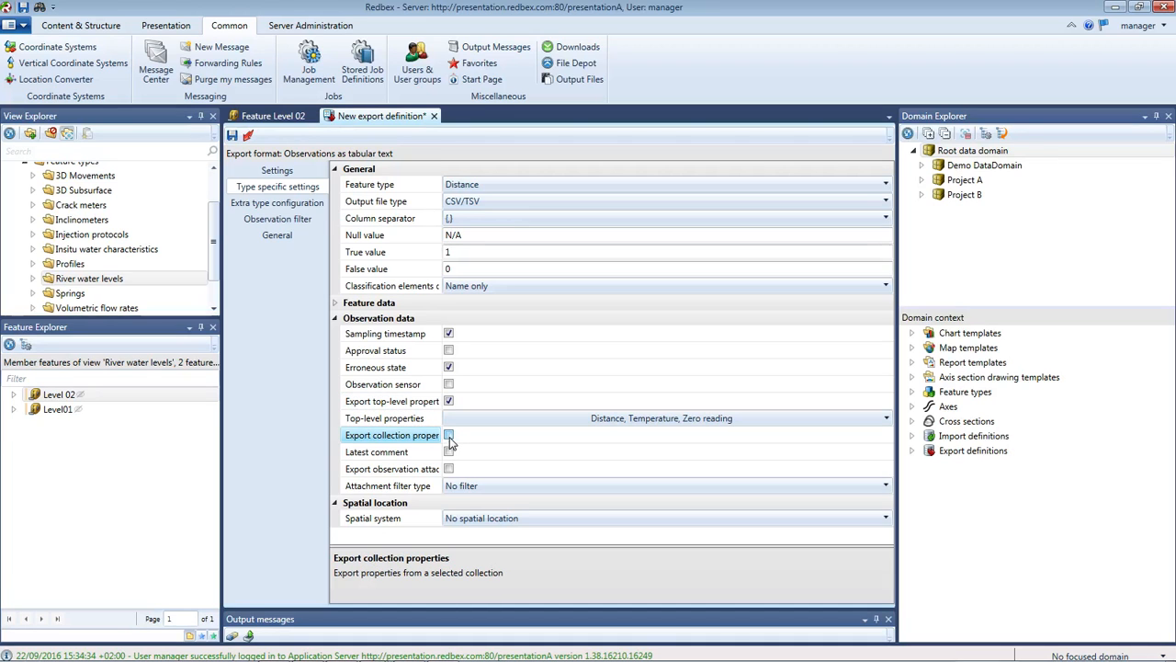
{"action": "left_click", "coordinate": [449, 437]}
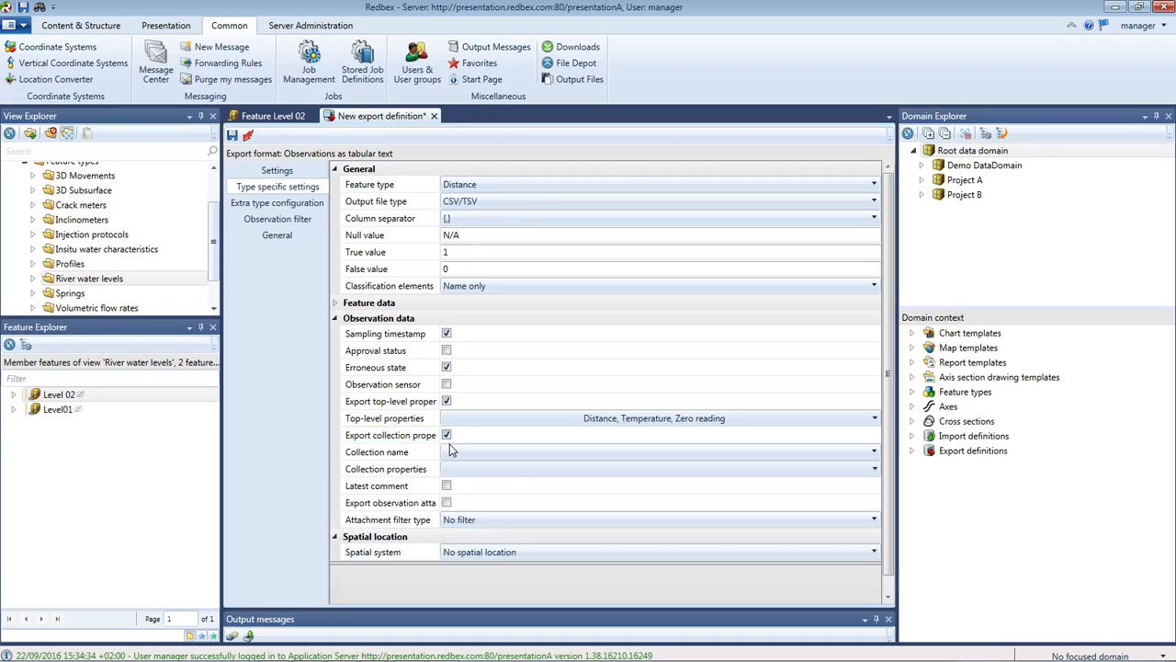
{"action": "left_click", "coordinate": [517, 457]}
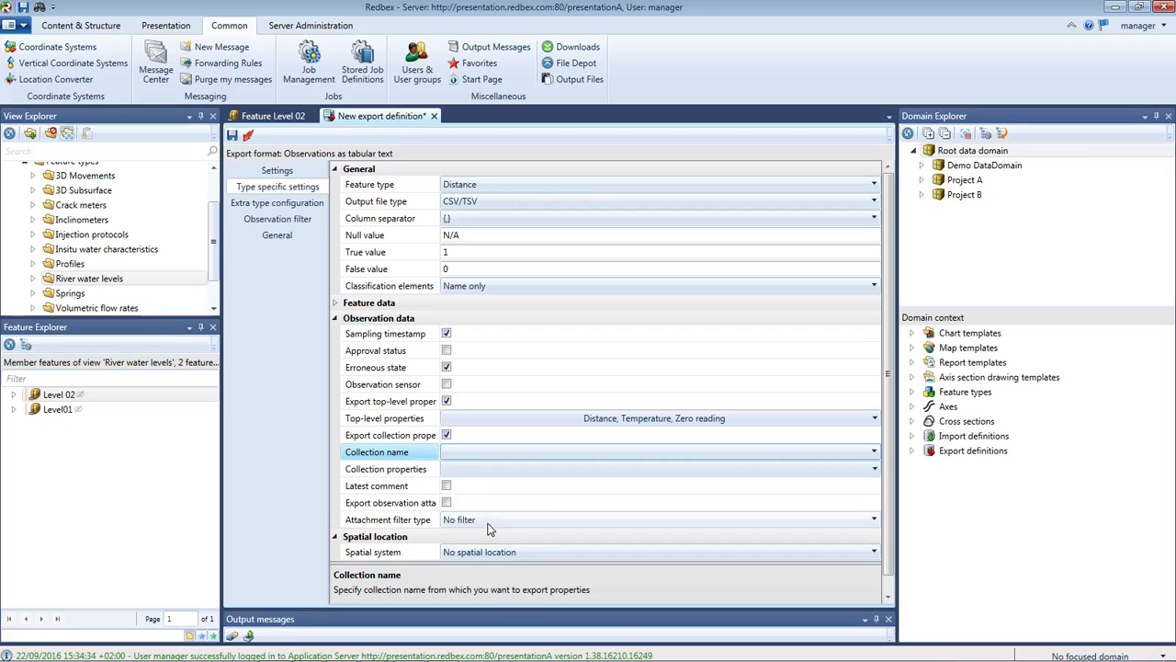
Exclude collection properties from the exported observation data
{"action": "left_click", "coordinate": [448, 437]}
{"action": "left_click", "coordinate": [447, 436]}
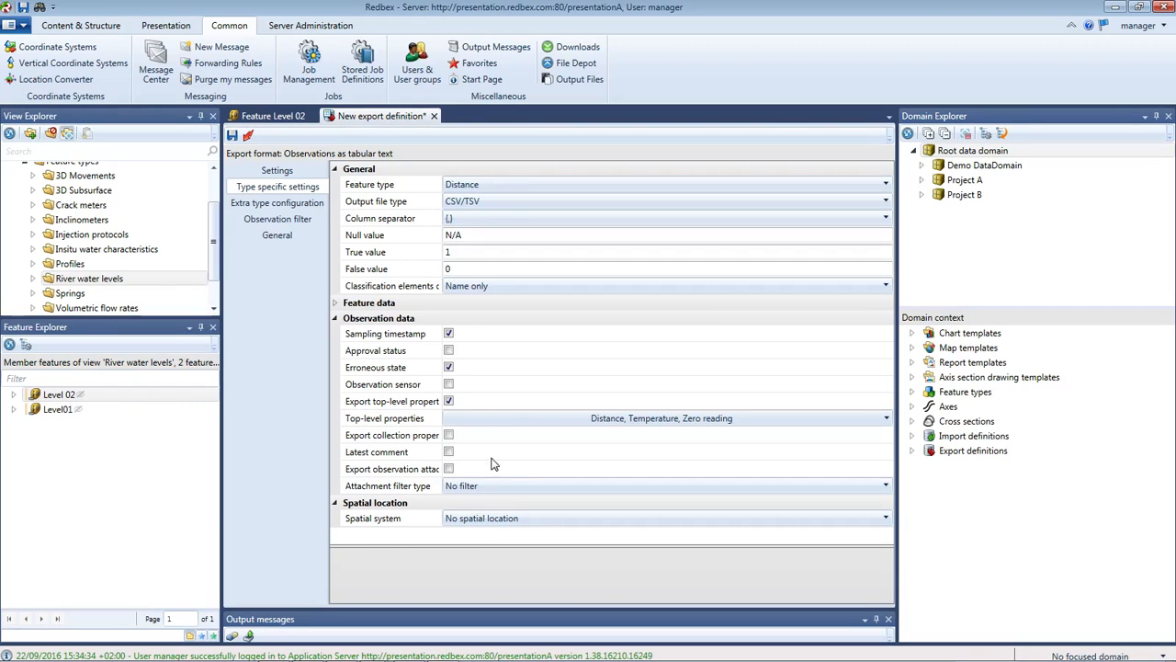
Try including the latest comment in the observation export and view the available attachment filter types
{"action": "left_click", "coordinate": [496, 453]}
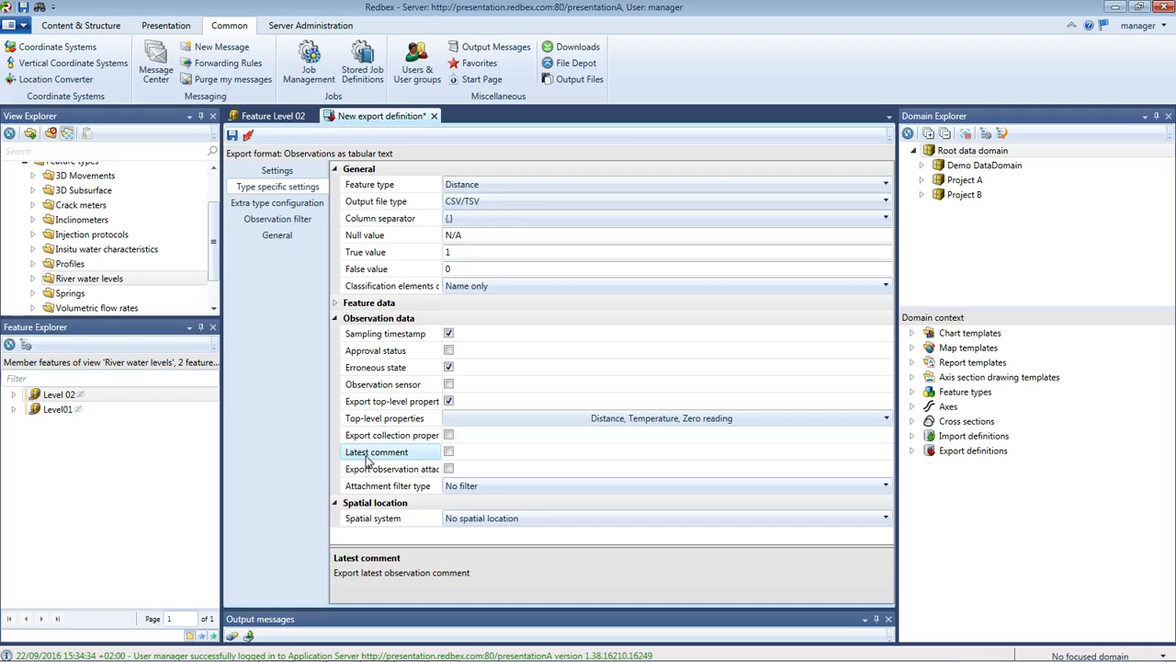
{"action": "left_click", "coordinate": [449, 452]}
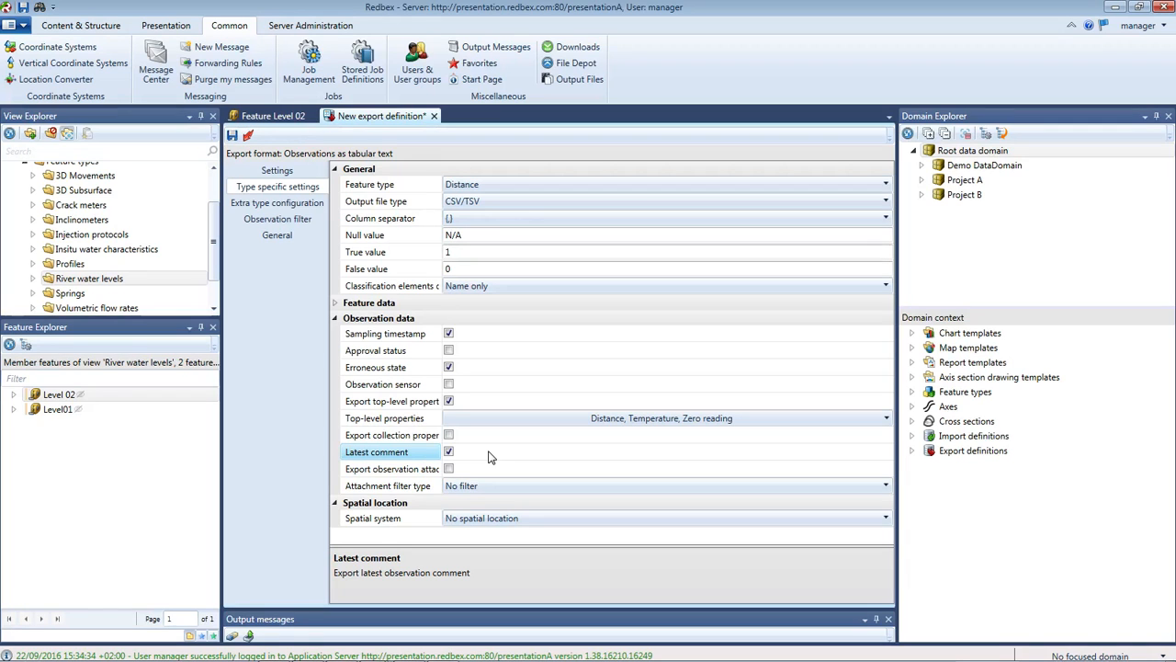
{"action": "left_click", "coordinate": [449, 452]}
{"action": "left_click", "coordinate": [487, 471]}
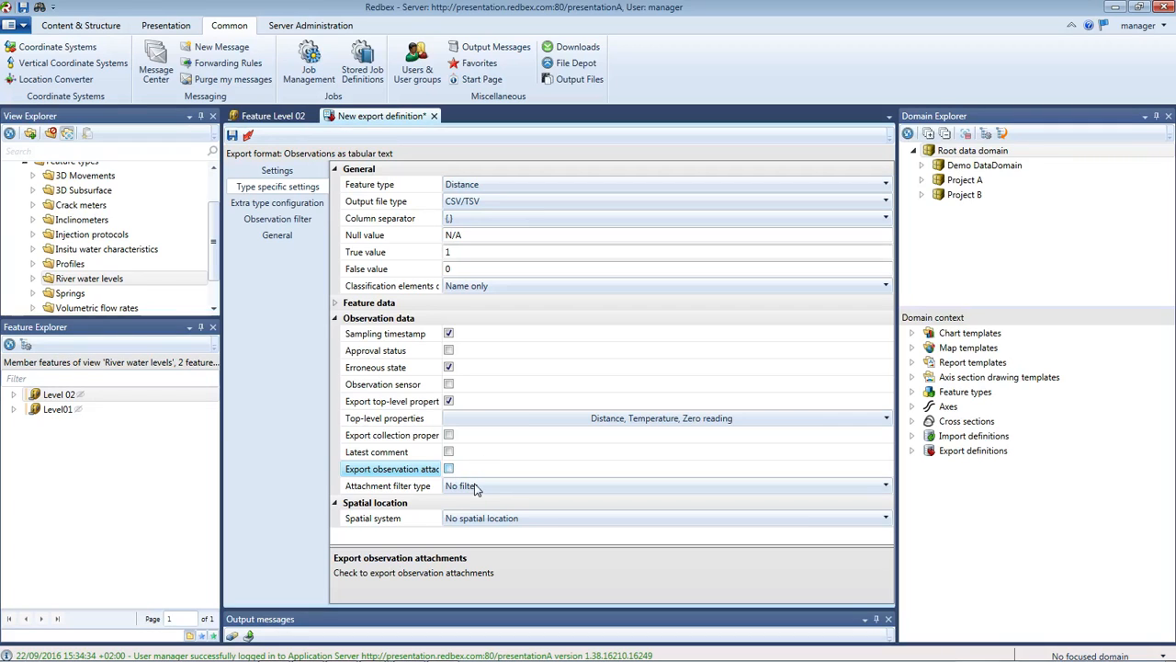
{"action": "left_click", "coordinate": [525, 490]}
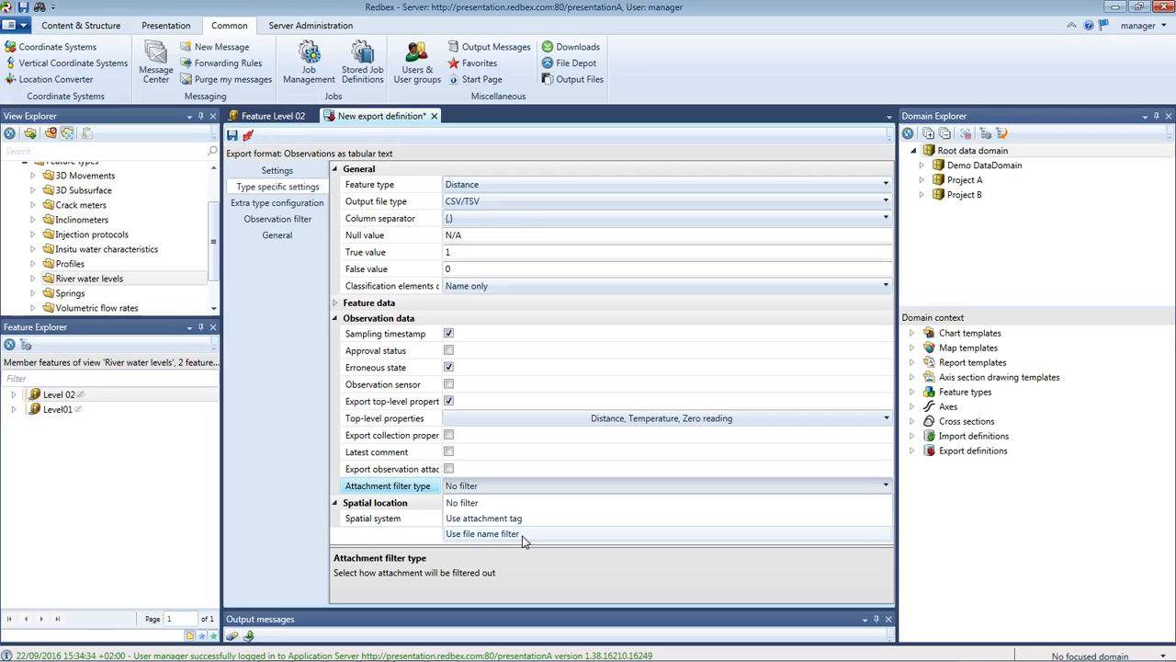
{"action": "left_click", "coordinate": [547, 571]}
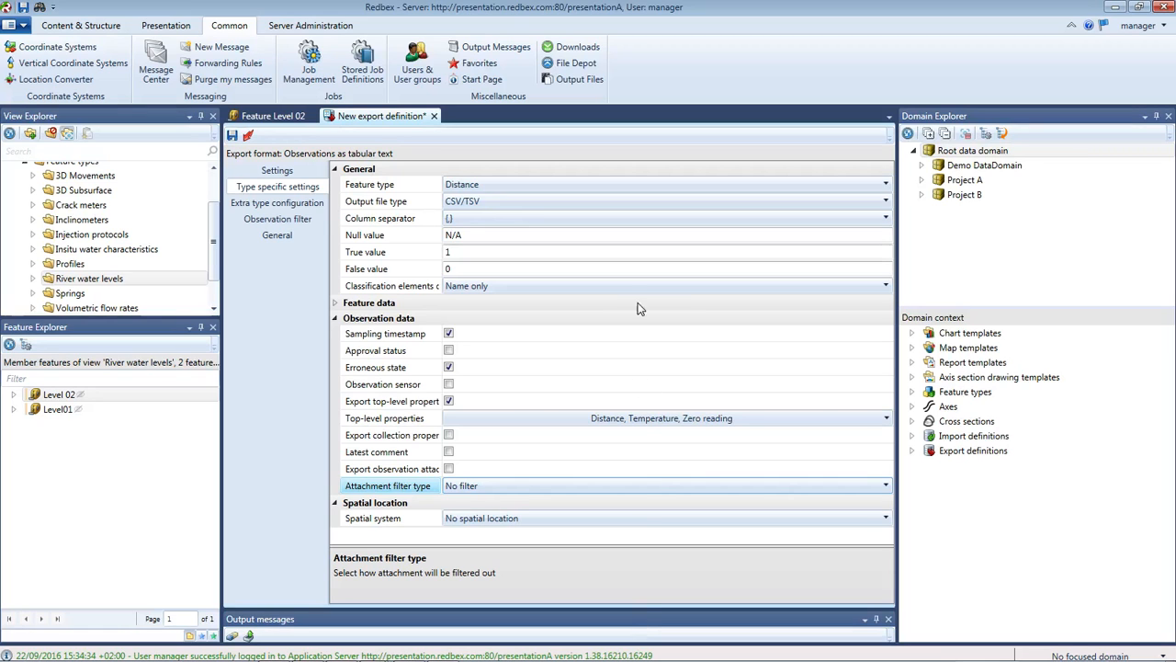
Add the Level 02 feature to the features and views in the extra type configuration
{"action": "left_click", "coordinate": [307, 210]}
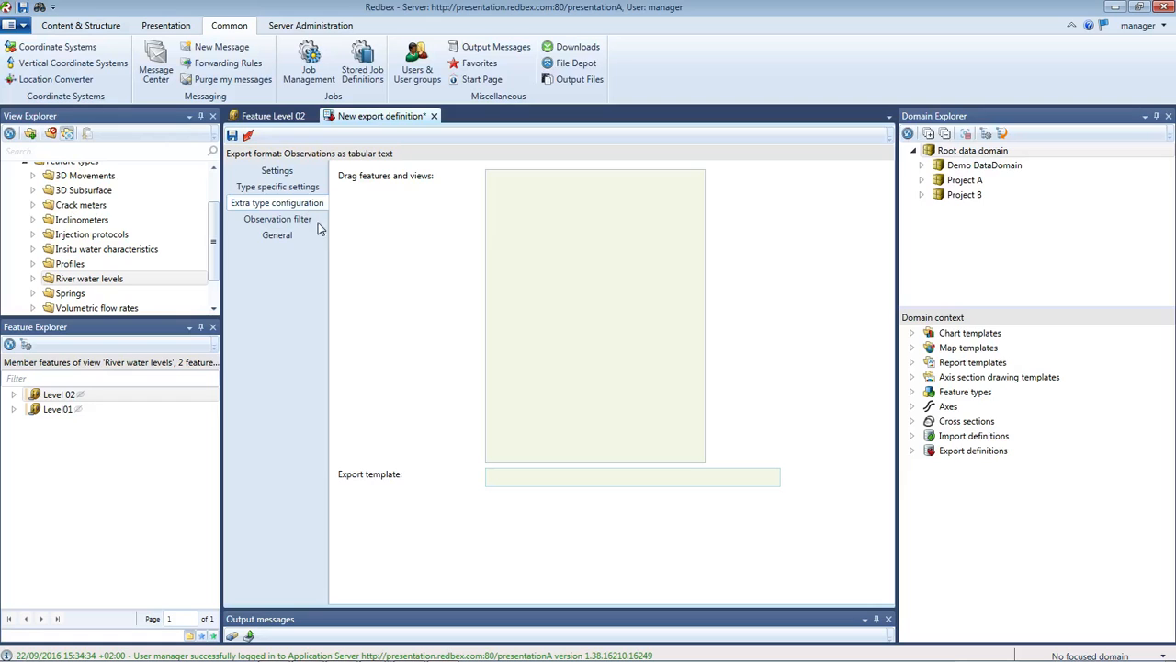
{"action": "mouse_move", "coordinate": [72, 397]}
{"action": "left_click_drag", "start_coordinate": [72, 397], "coordinate": [621, 277]}
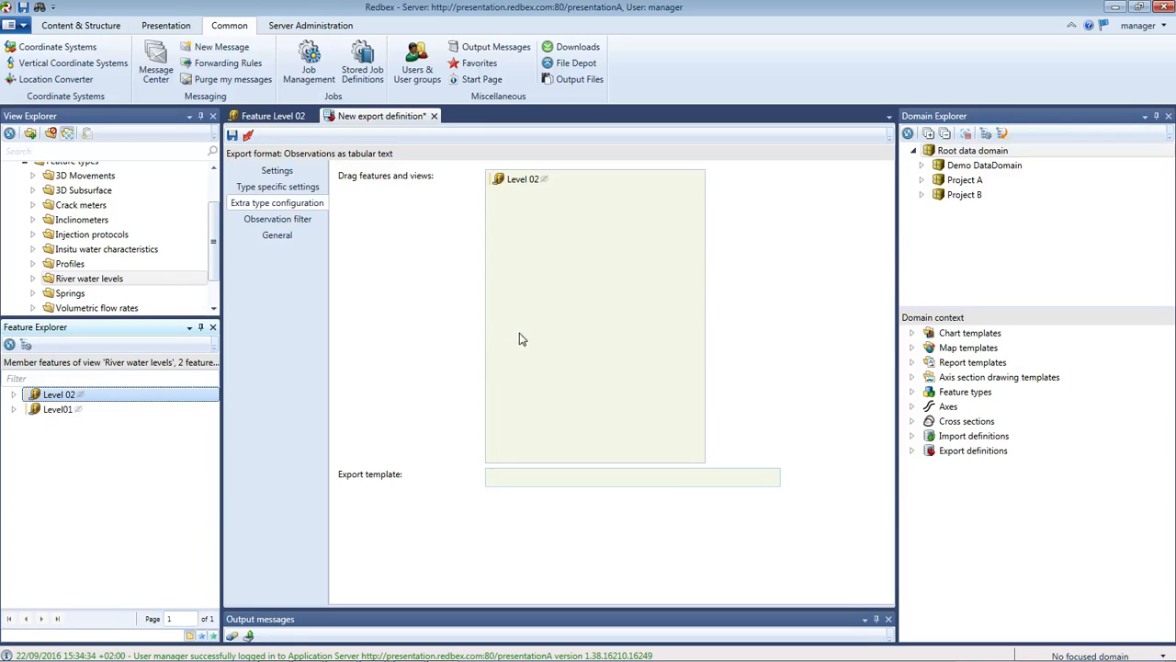
Review the feature data export settings, the features chosen for export and the observation filter options
{"action": "left_click", "coordinate": [262, 188]}
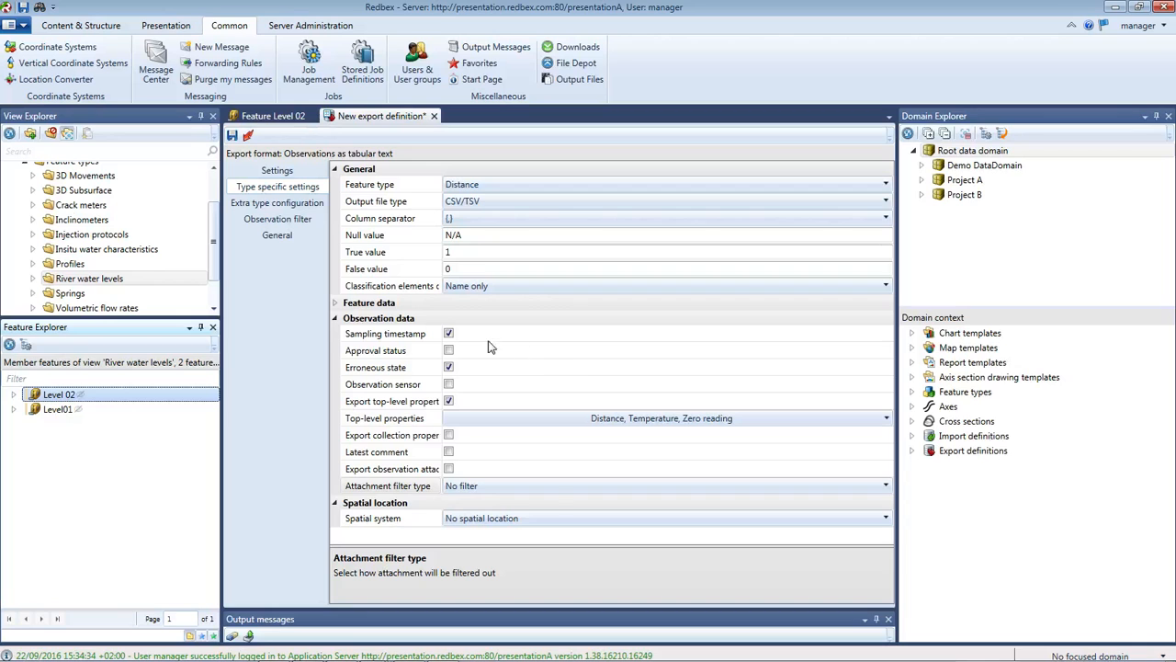
{"action": "left_click", "coordinate": [336, 308]}
{"action": "left_click", "coordinate": [336, 309]}
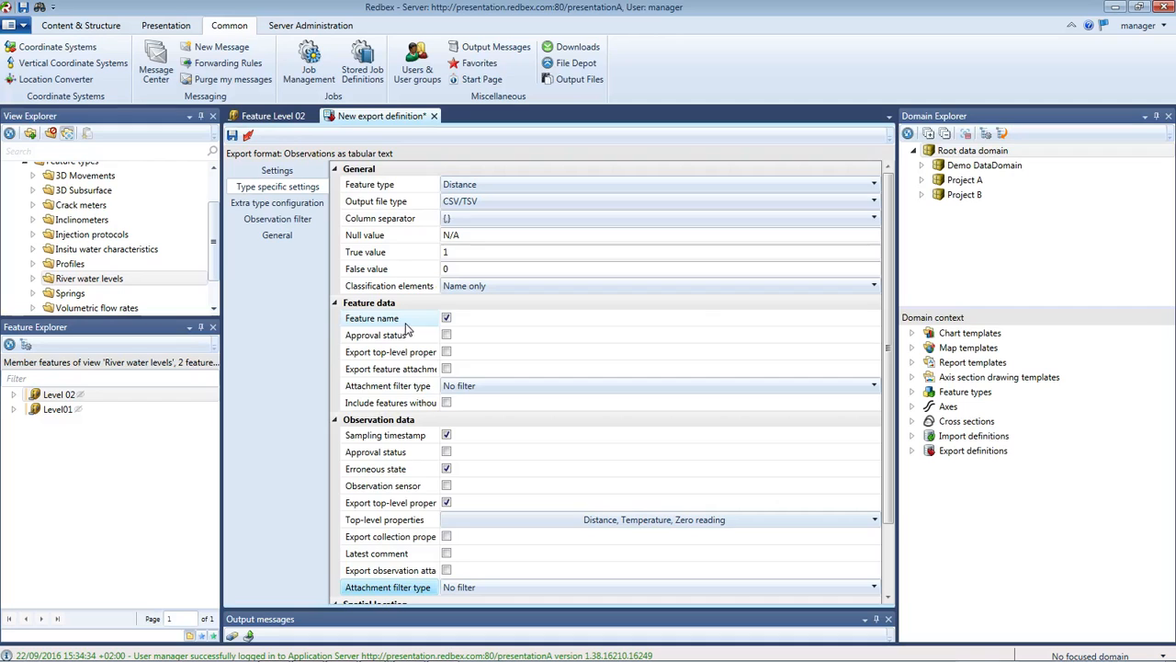
{"action": "left_click", "coordinate": [277, 202]}
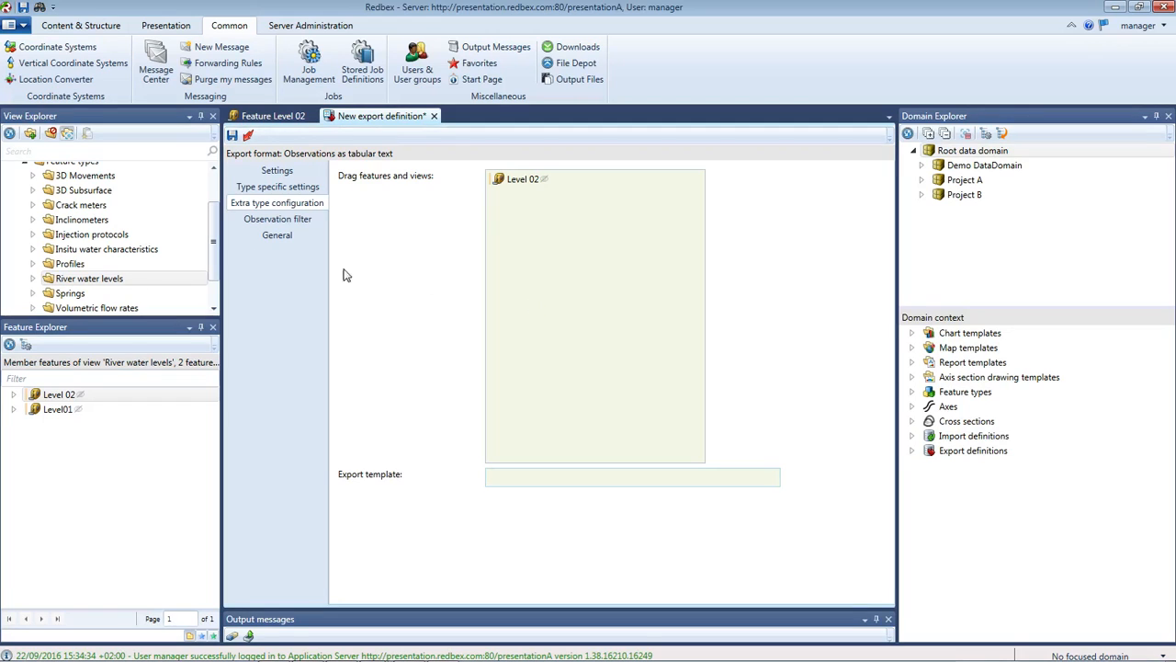
{"action": "left_click", "coordinate": [278, 220]}
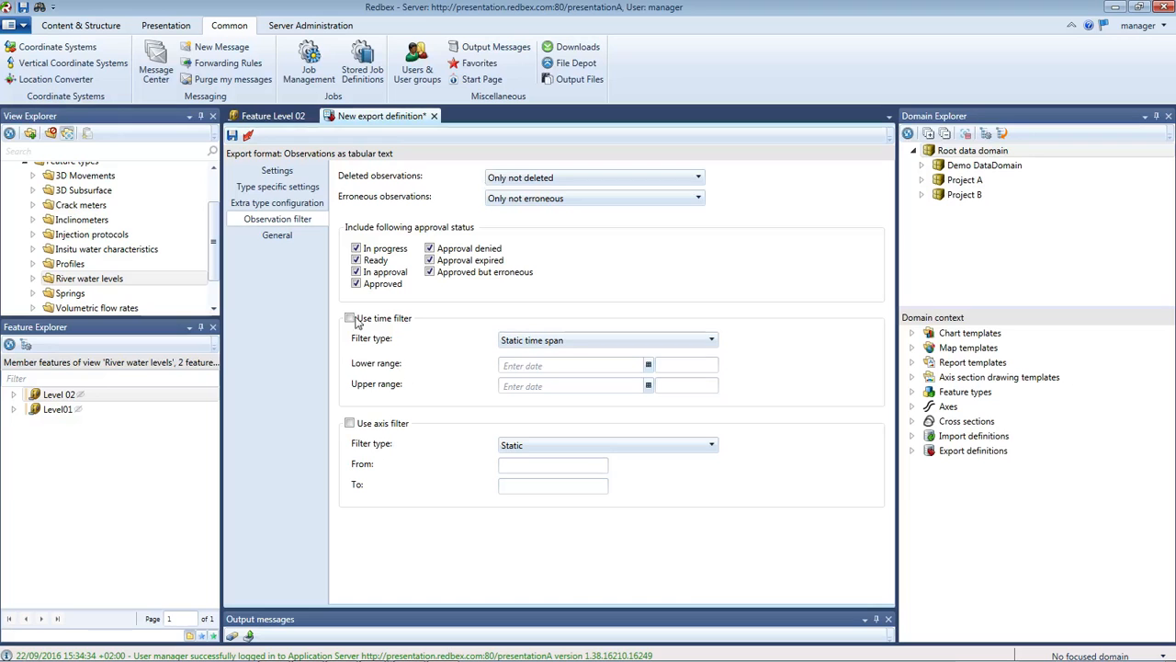
Name the export definition Test Export Template and assign Project B as its origin domain
{"action": "left_click", "coordinate": [278, 236]}
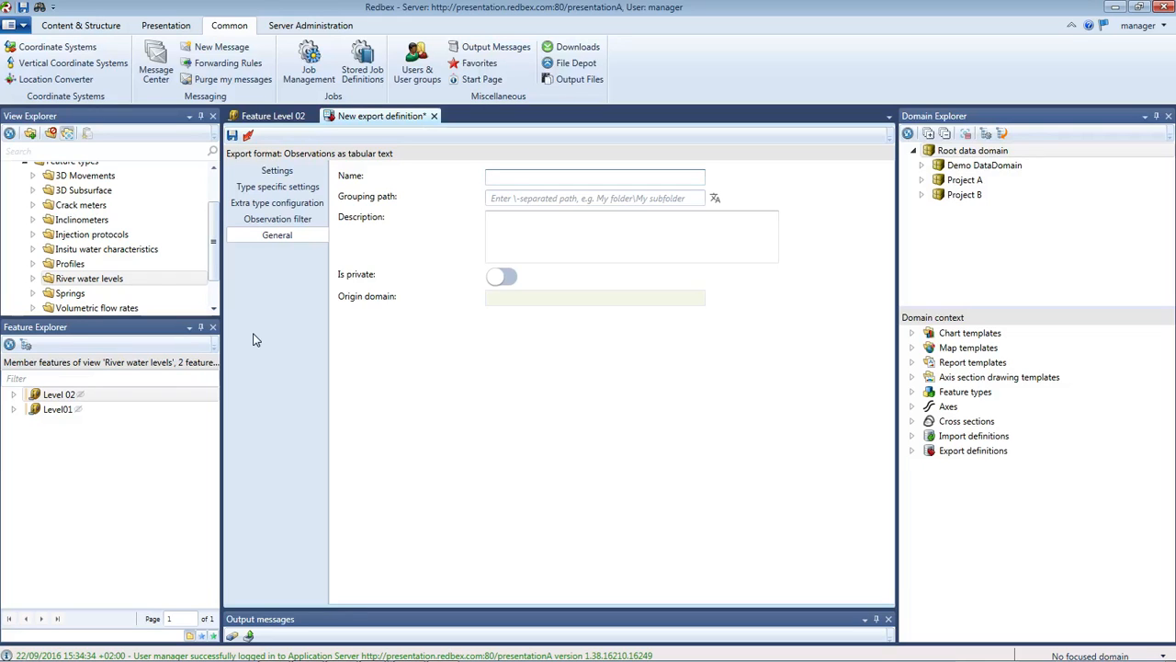
{"action": "type", "text": "Test Export Template"}
{"action": "left_click", "coordinate": [513, 251]}
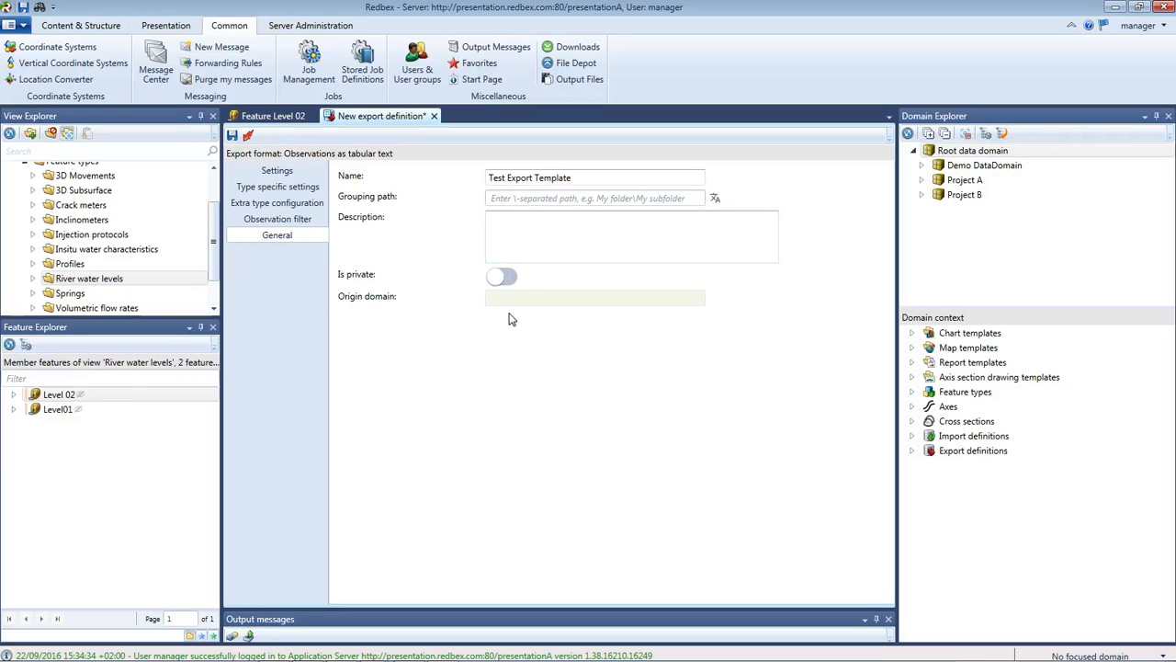
{"action": "left_click", "coordinate": [504, 279]}
{"action": "left_click", "coordinate": [504, 280]}
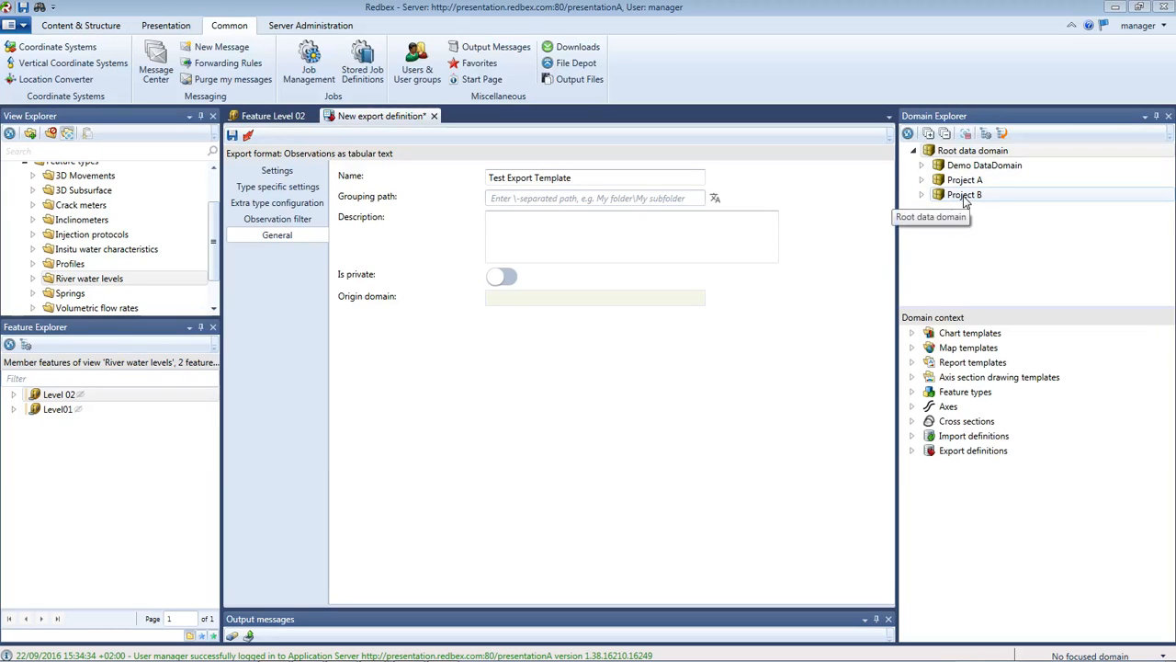
{"action": "left_click_drag", "start_coordinate": [965, 200], "coordinate": [663, 300]}
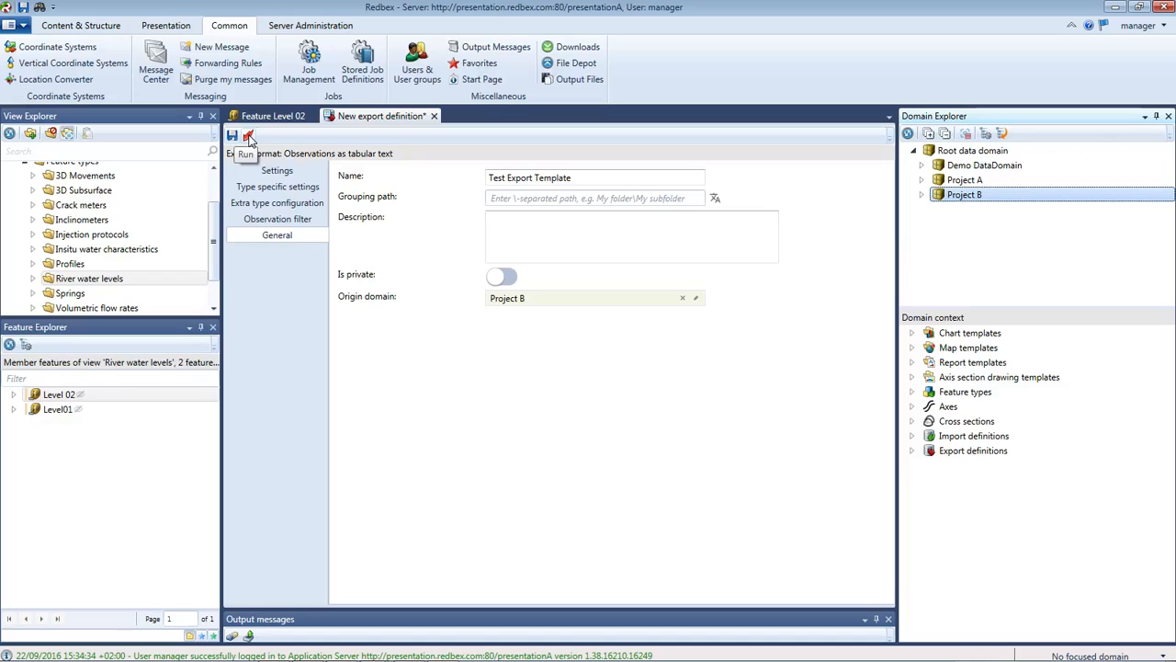
Run the export and show the output files list side by side with the Level 02 data
{"action": "left_click", "coordinate": [248, 136]}
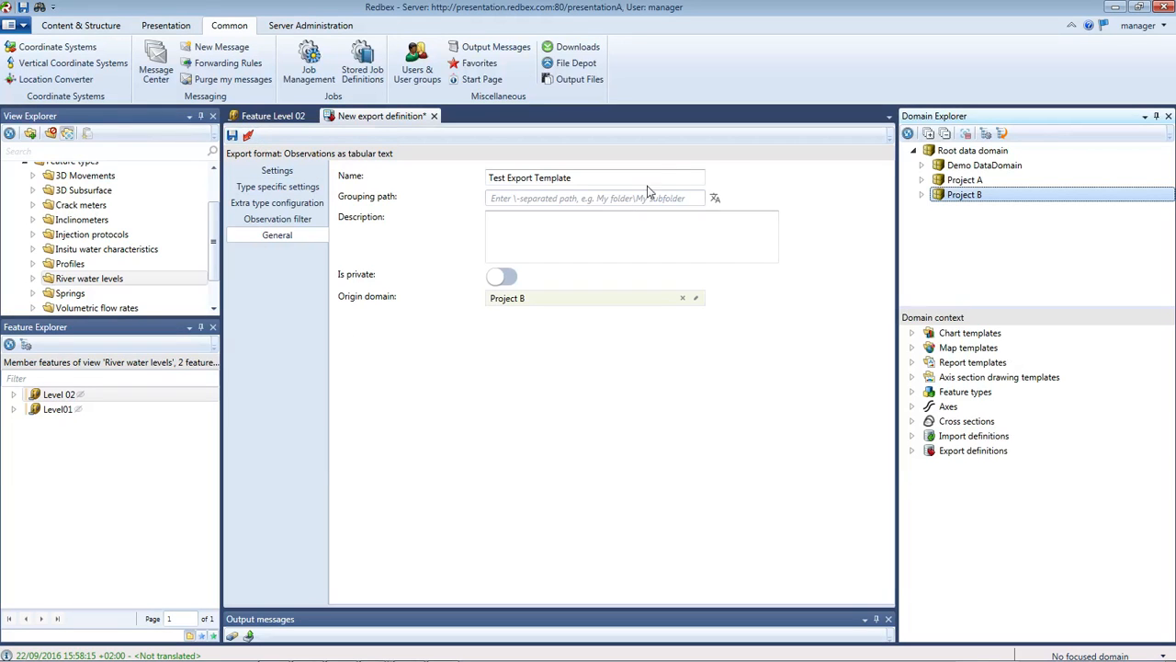
{"action": "left_click", "coordinate": [579, 81]}
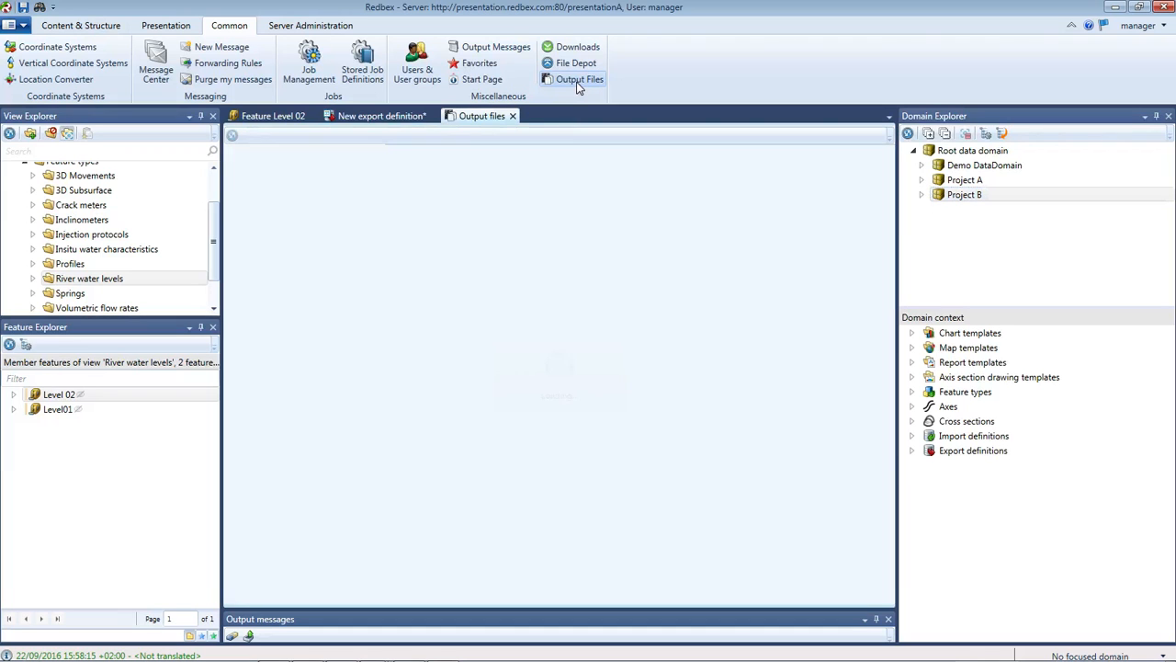
{"action": "left_click_drag", "start_coordinate": [472, 120], "coordinate": [675, 378]}
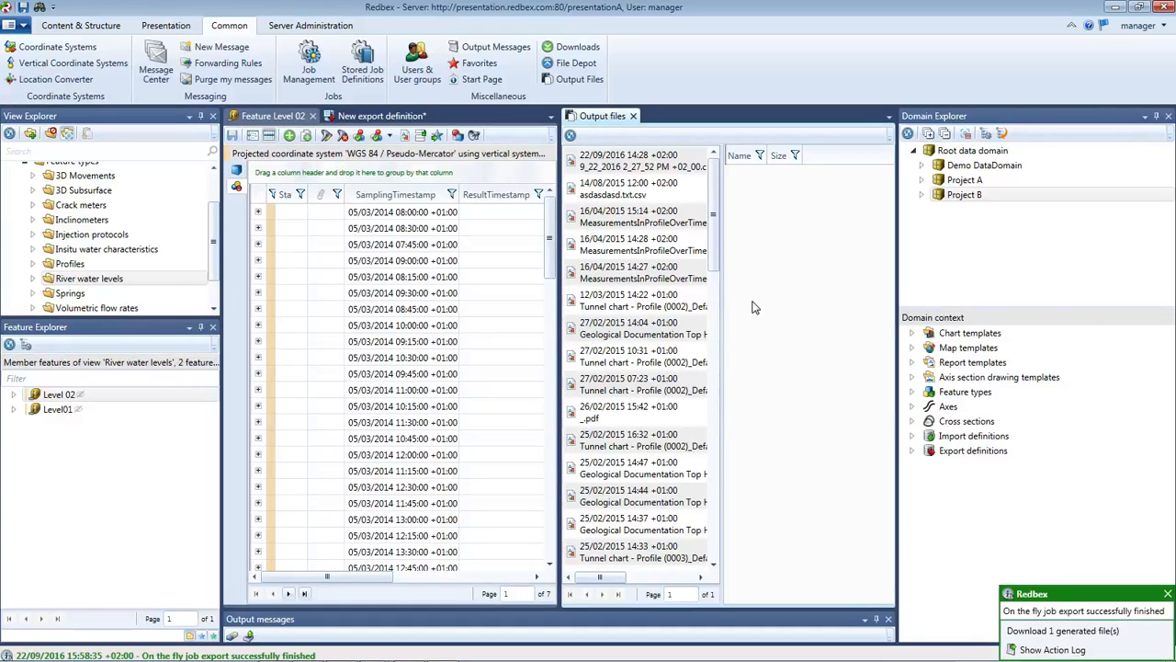
Open the finished export job's action log, widen it and highlight the line with the total number of entries written
{"action": "left_click", "coordinate": [1048, 650]}
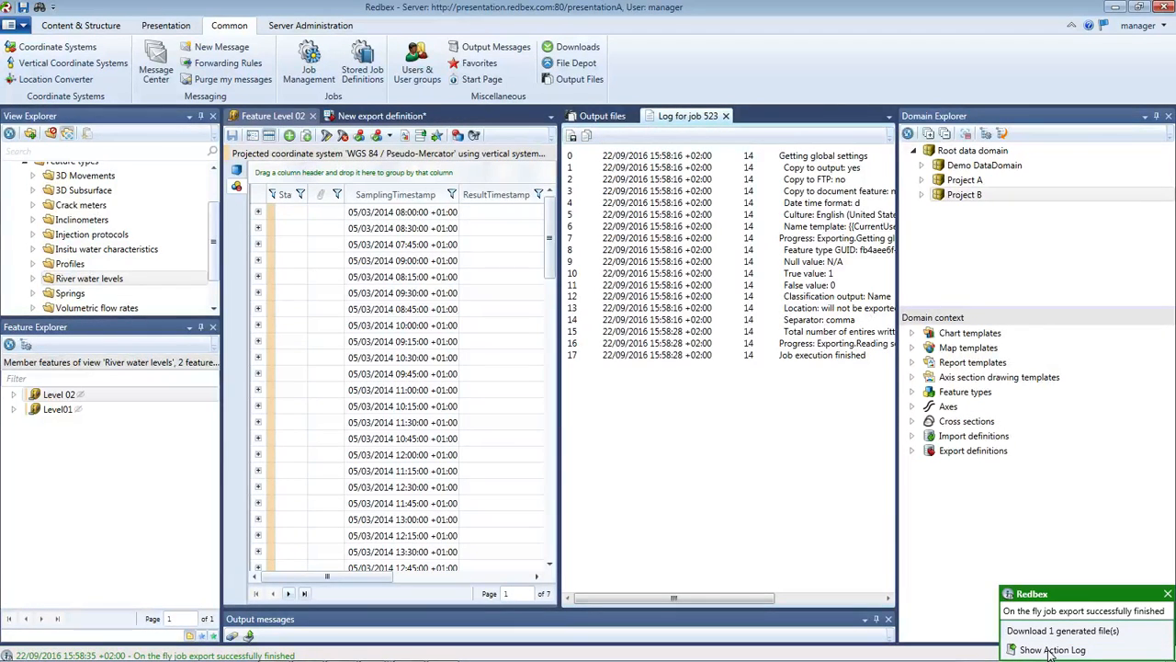
{"action": "left_click", "coordinate": [1048, 651]}
{"action": "left_click", "coordinate": [1048, 651]}
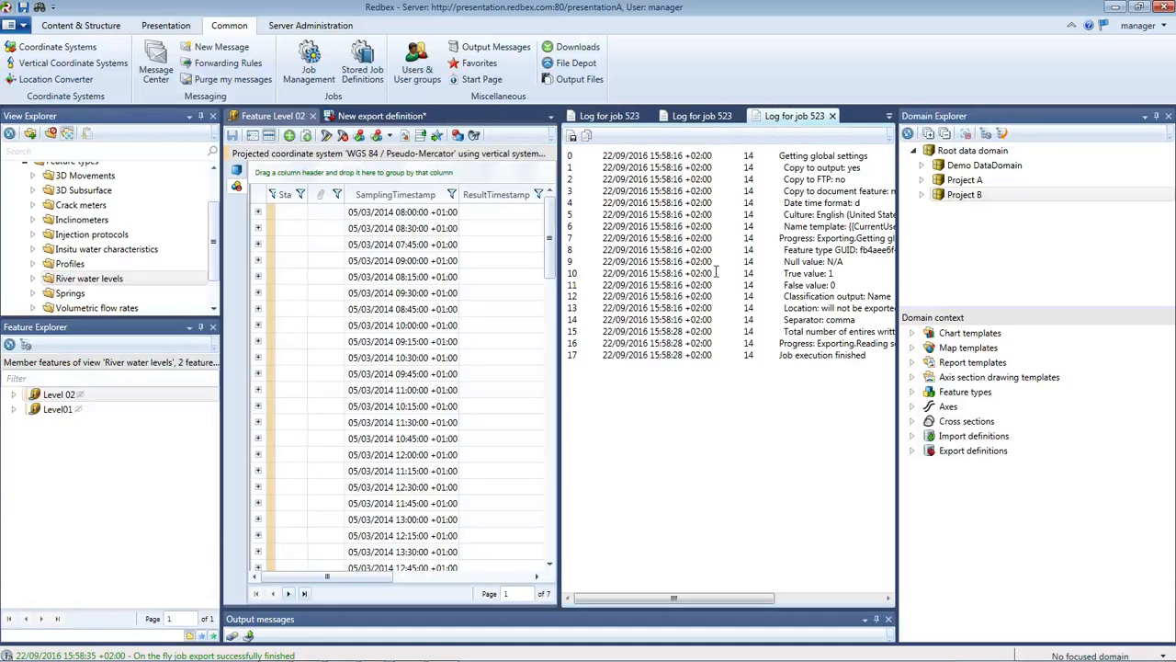
{"action": "left_click_drag", "start_coordinate": [558, 335], "coordinate": [494, 335]}
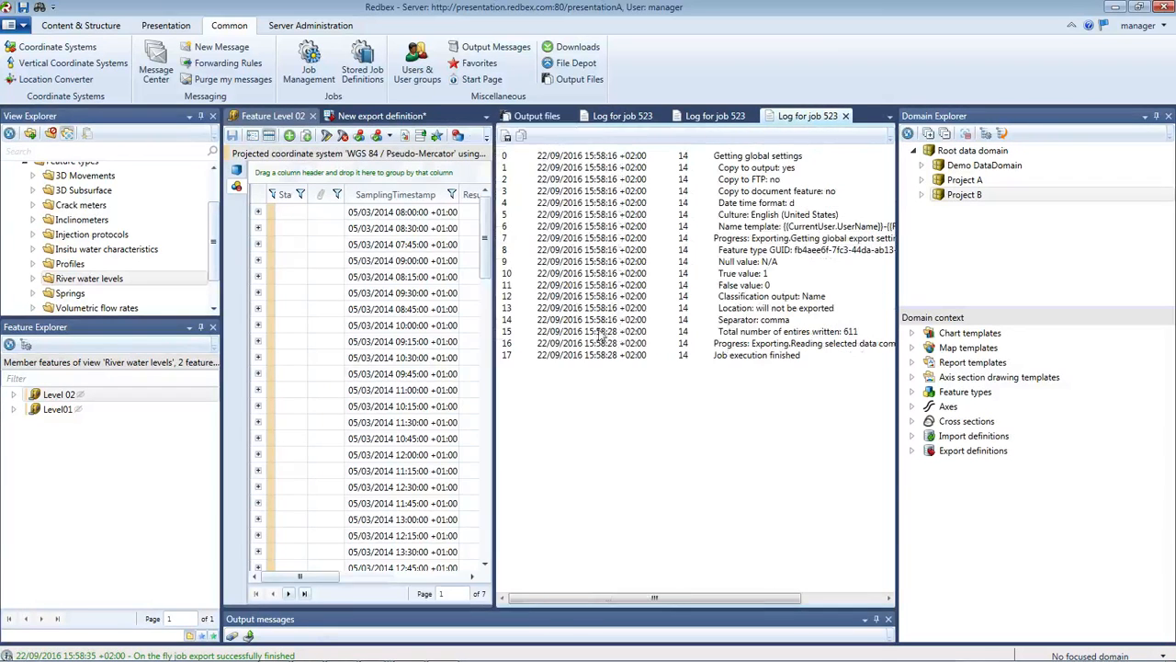
{"action": "left_click_drag", "start_coordinate": [865, 331], "coordinate": [725, 331]}
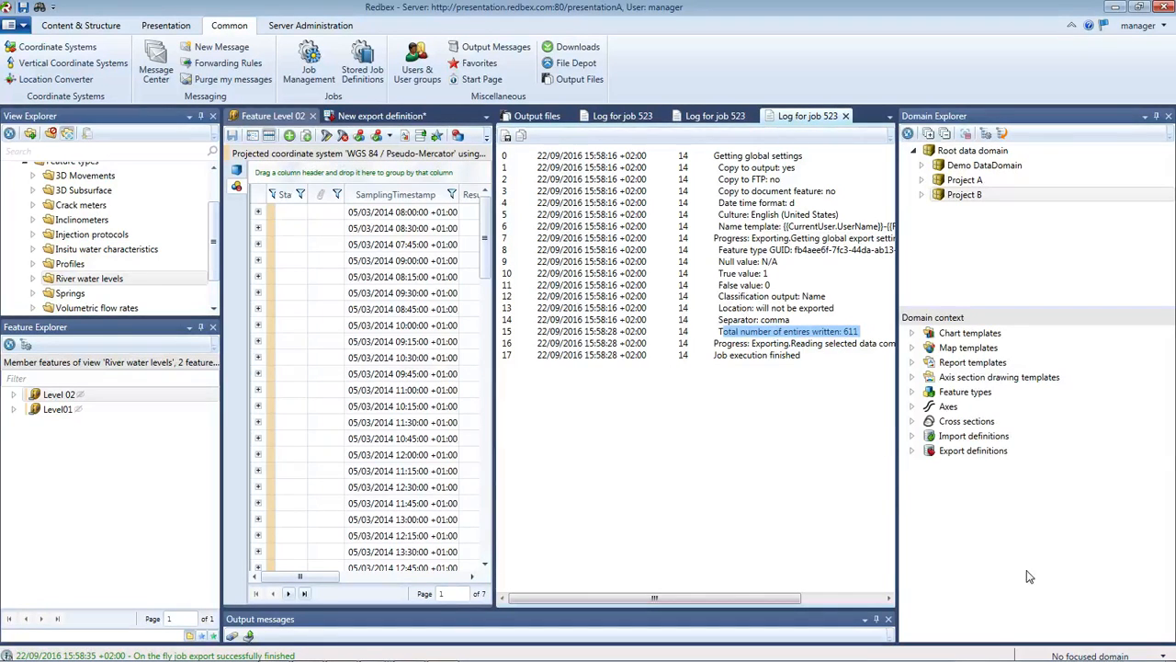
Download the newest output file, manager-.csv, and open it as a spreadsheet
{"action": "left_click", "coordinate": [533, 116]}
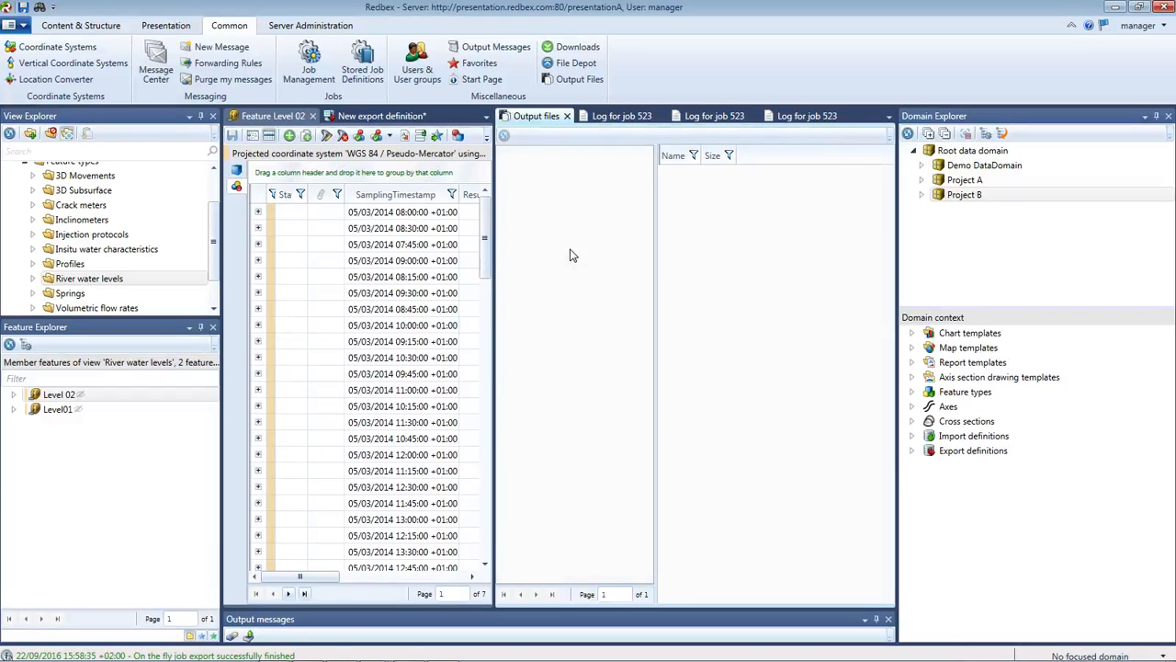
{"action": "left_click", "coordinate": [568, 165]}
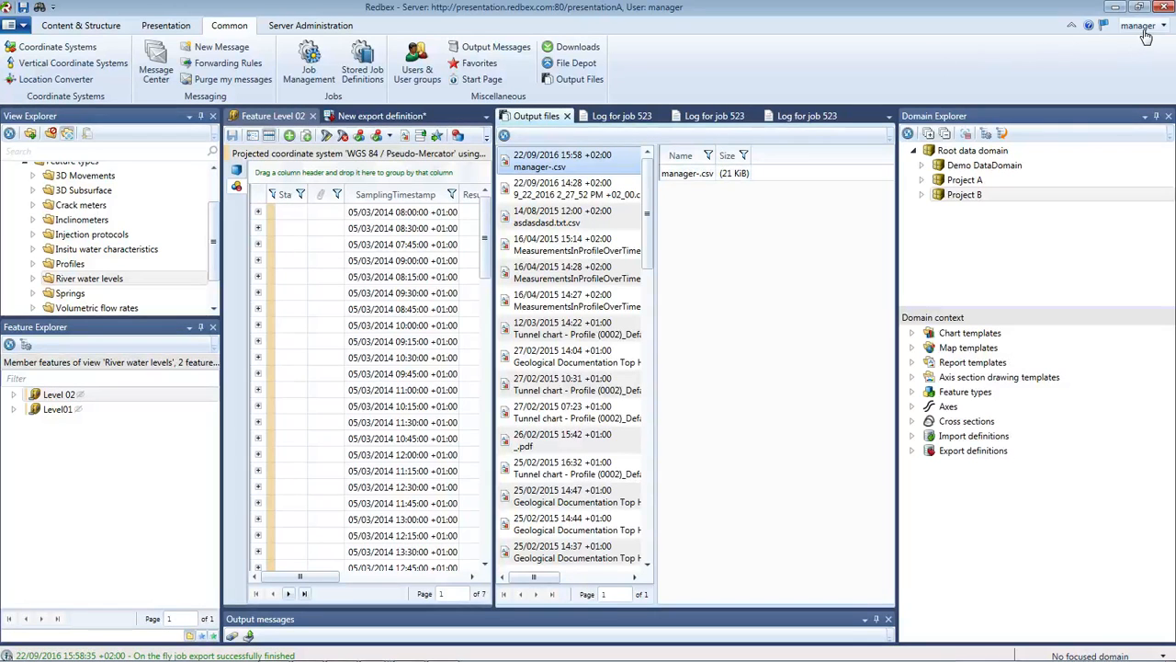
{"action": "double_click", "coordinate": [677, 176]}
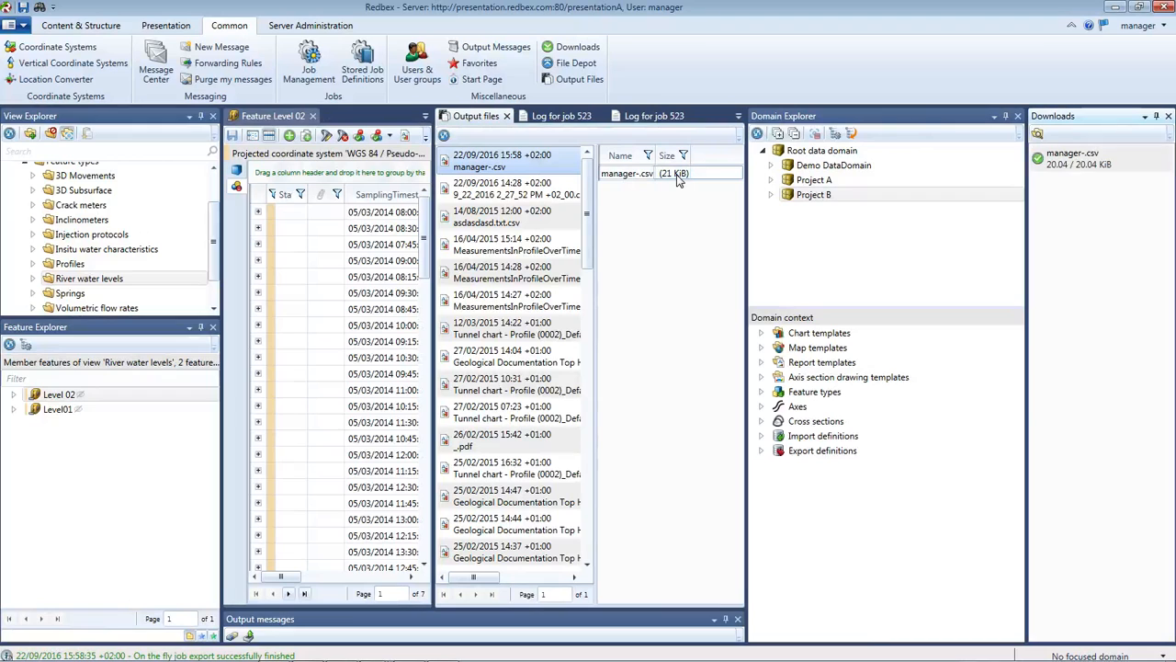
{"action": "left_click", "coordinate": [1071, 167]}
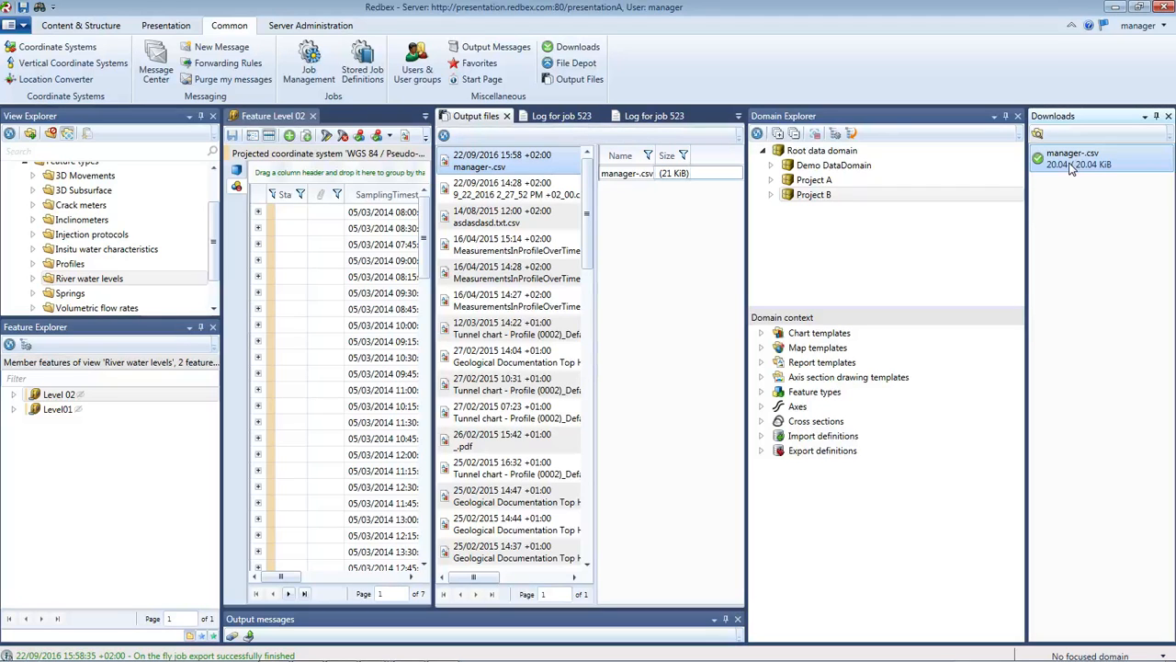
{"action": "double_click", "coordinate": [1071, 163]}
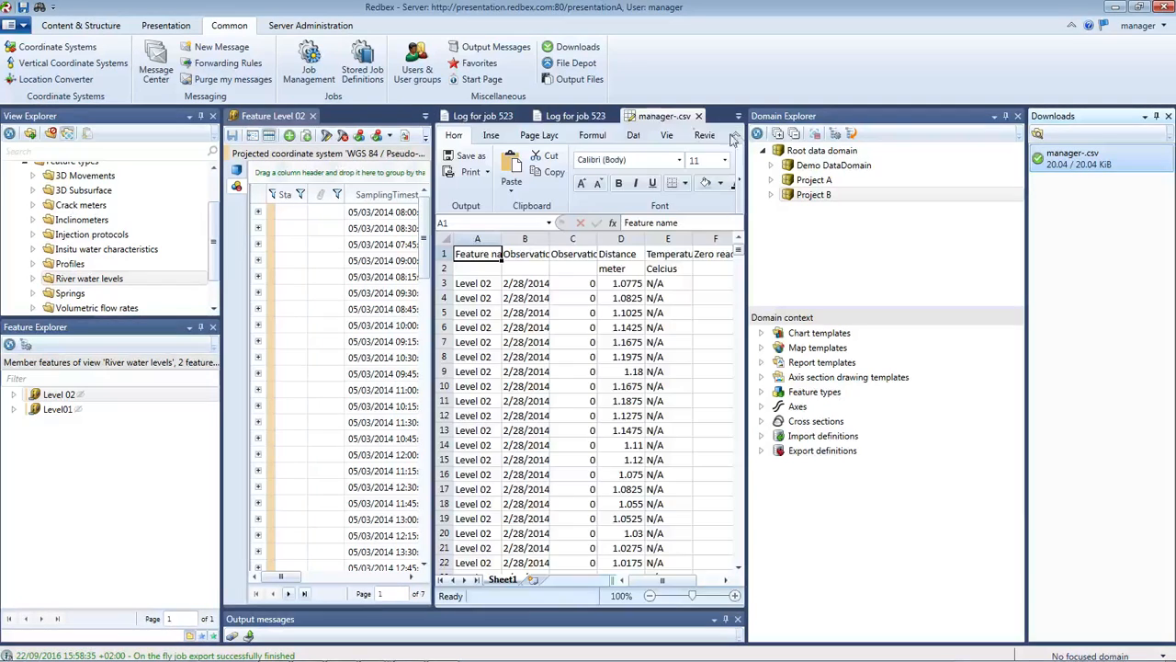
Undock the manager-.csv spreadsheet into a floating window and enlarge it to show more columns and rows
{"action": "left_click_drag", "start_coordinate": [663, 116], "coordinate": [659, 163]}
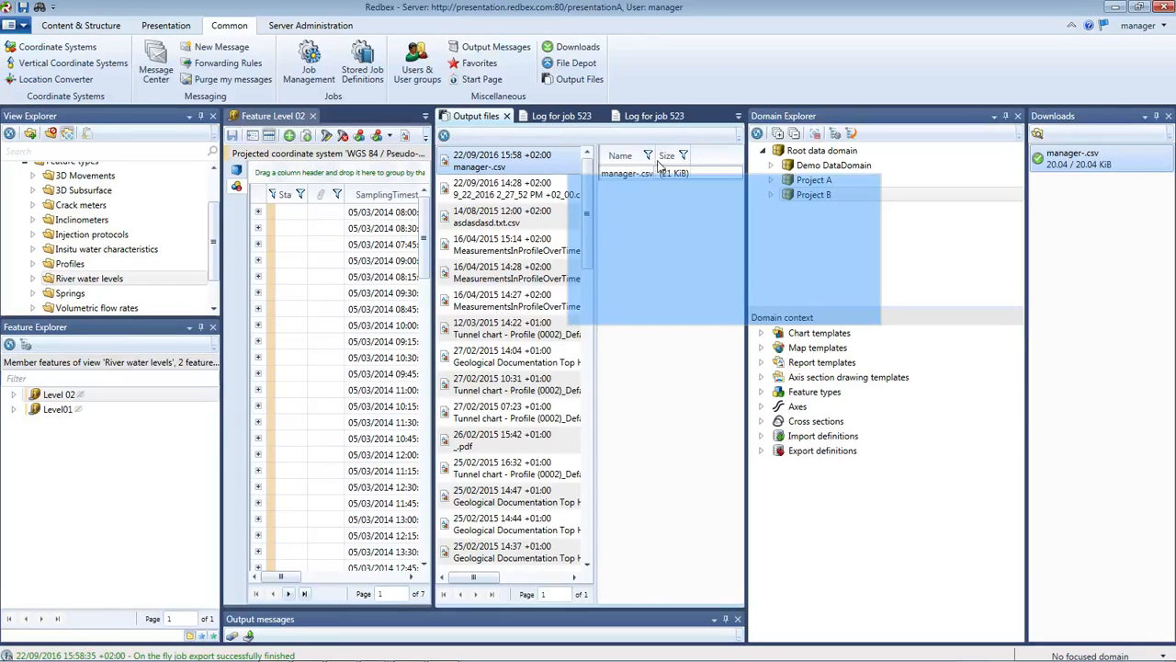
{"action": "left_click_drag", "start_coordinate": [675, 203], "coordinate": [668, 69]}
{"action": "left_click_drag", "start_coordinate": [688, 322], "coordinate": [666, 623]}
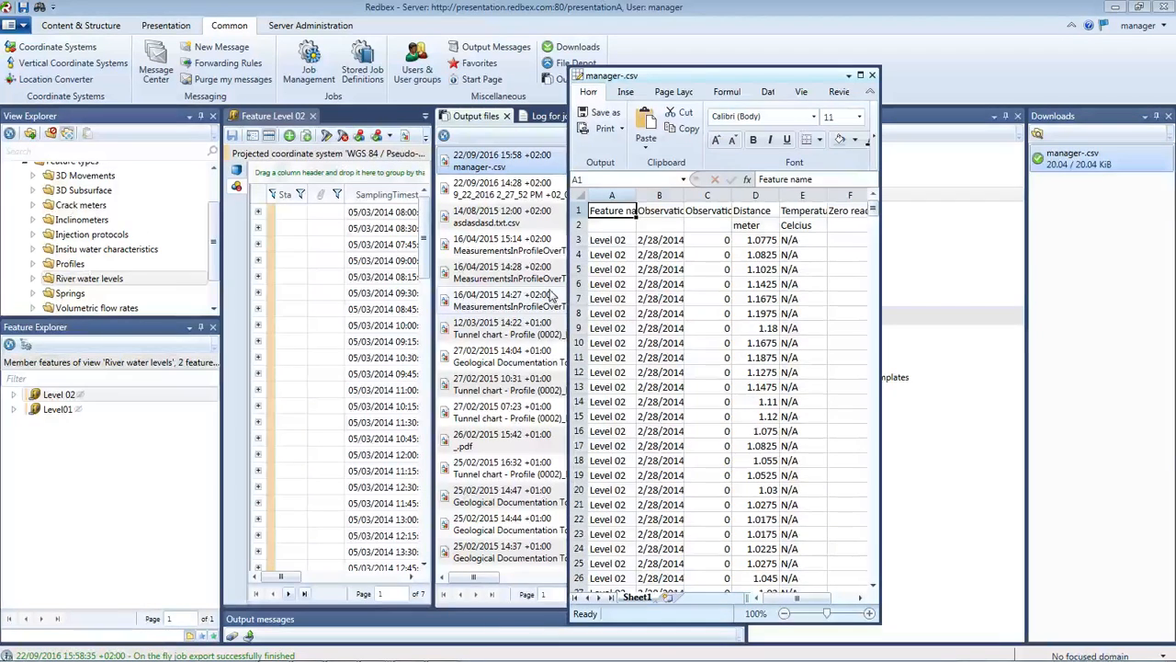
{"action": "left_click_drag", "start_coordinate": [570, 298], "coordinate": [478, 298]}
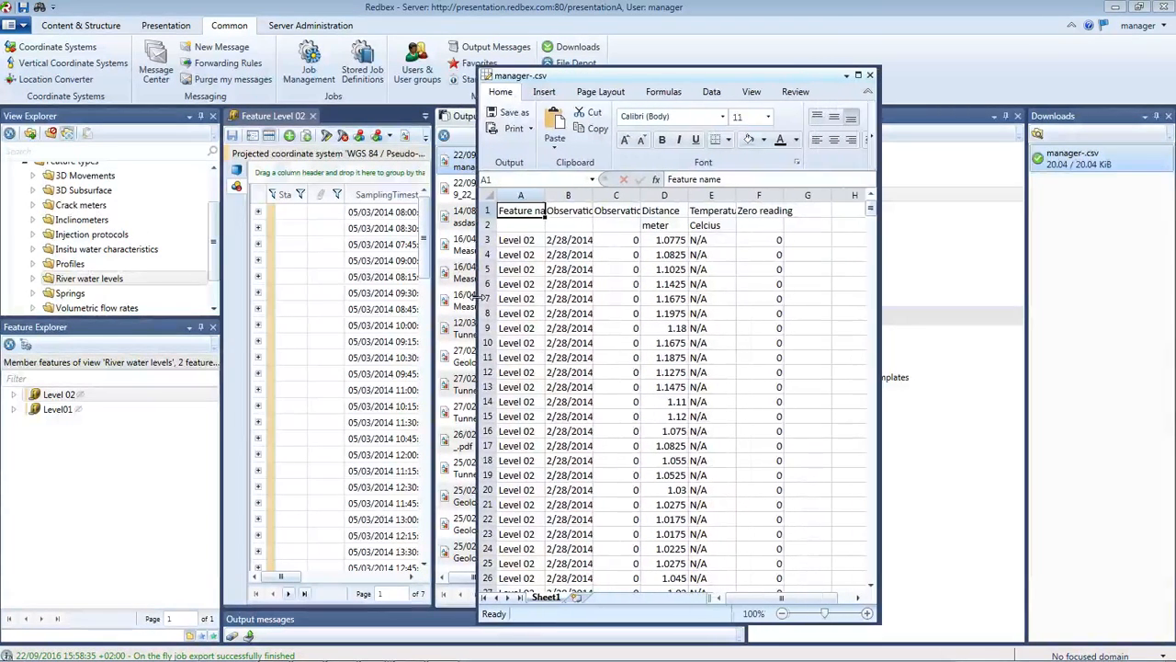
Enlarge the spreadsheet window further and examine the feature name, observation sampling timestamp and Distance columns
{"action": "left_click", "coordinate": [521, 197]}
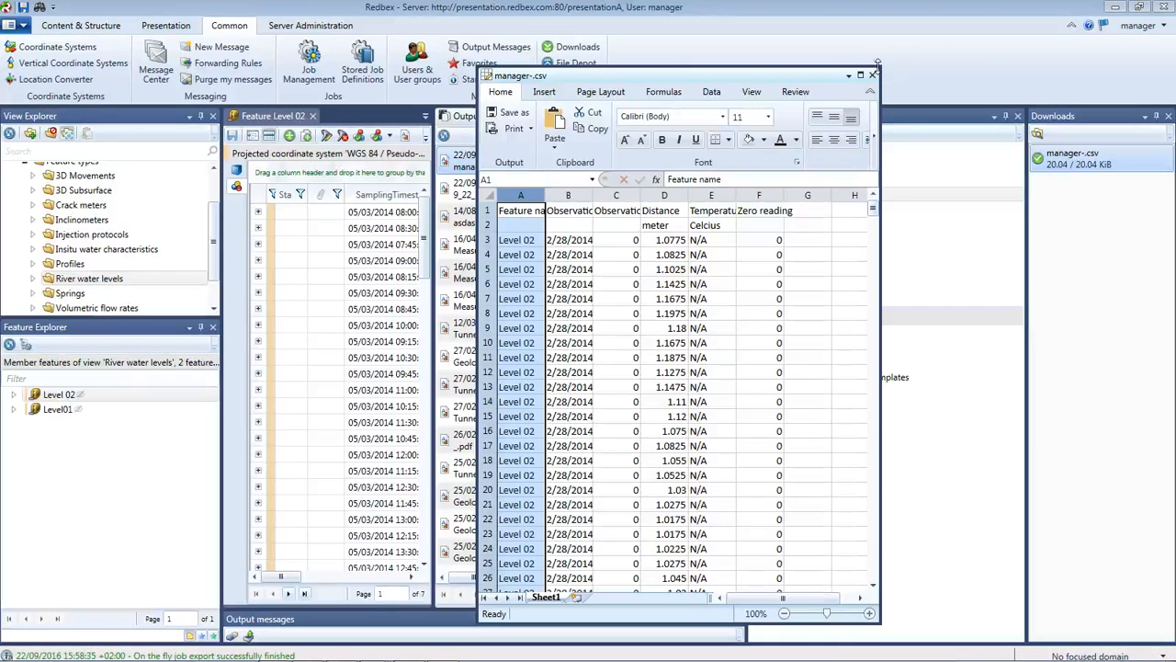
{"action": "left_click_drag", "start_coordinate": [879, 67], "coordinate": [1007, 29]}
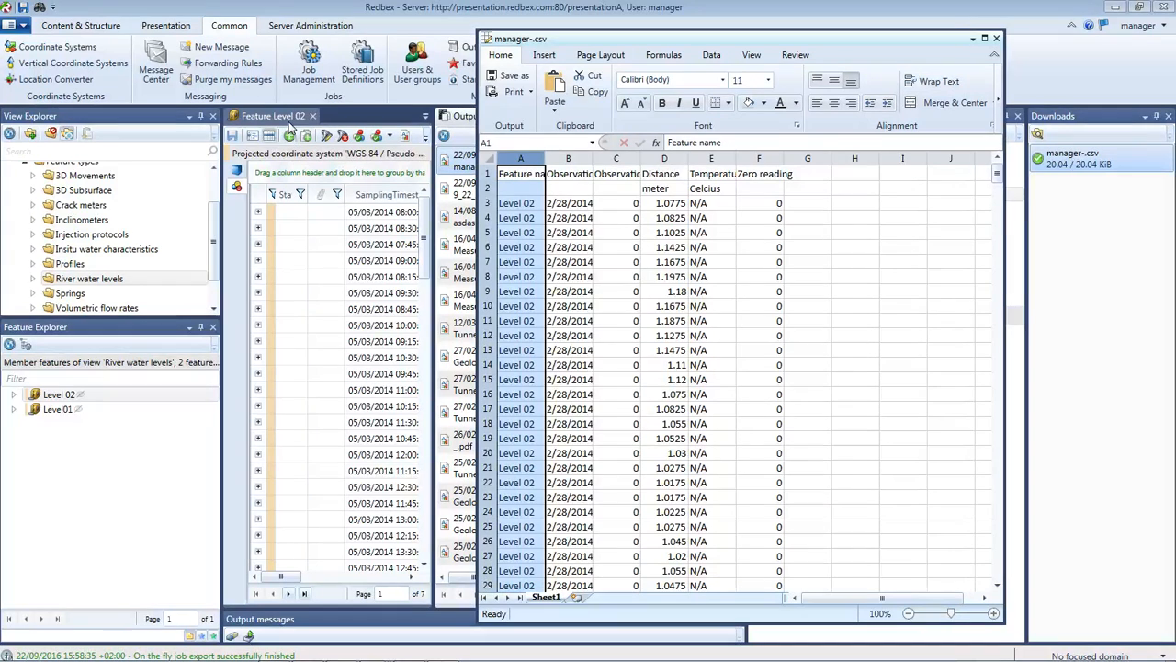
{"action": "left_click", "coordinate": [567, 160]}
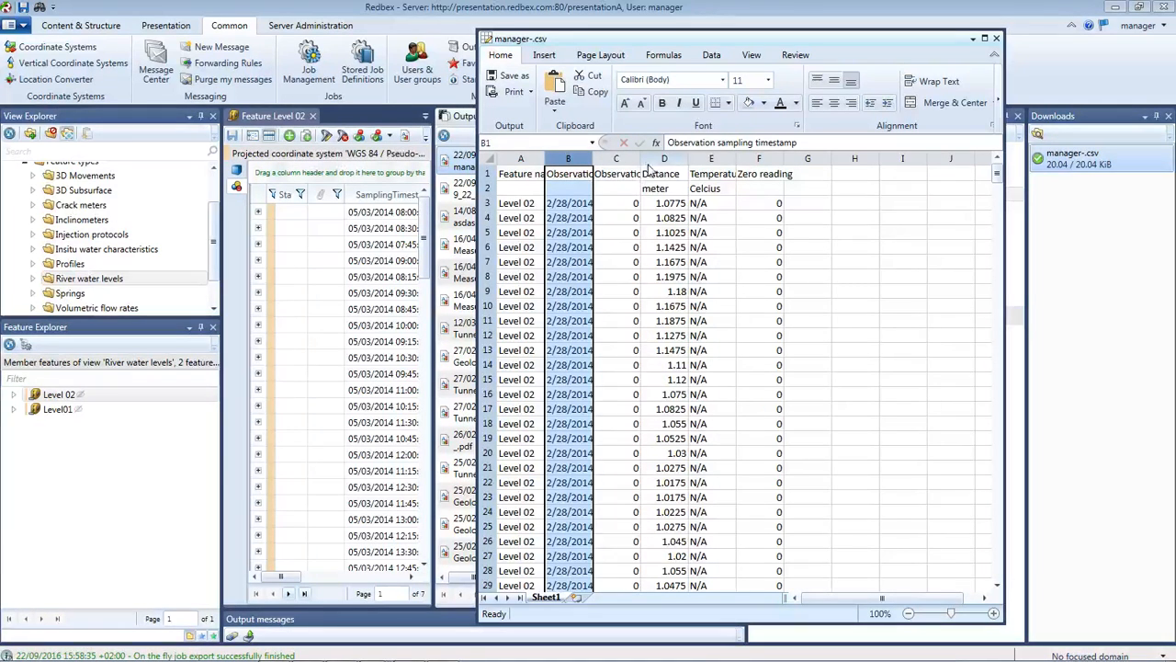
{"action": "left_click", "coordinate": [666, 163]}
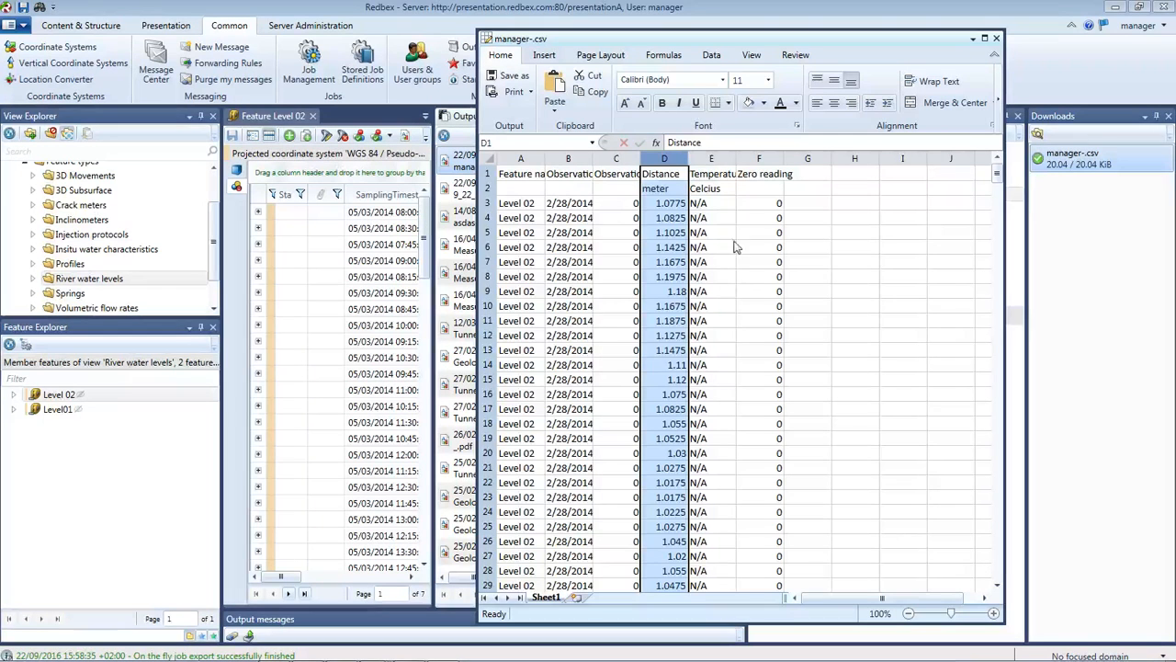
Examine the Temperature and Zero reading columns of the exported manager-.csv data, and close the spreadsheet
{"action": "left_click", "coordinate": [717, 162]}
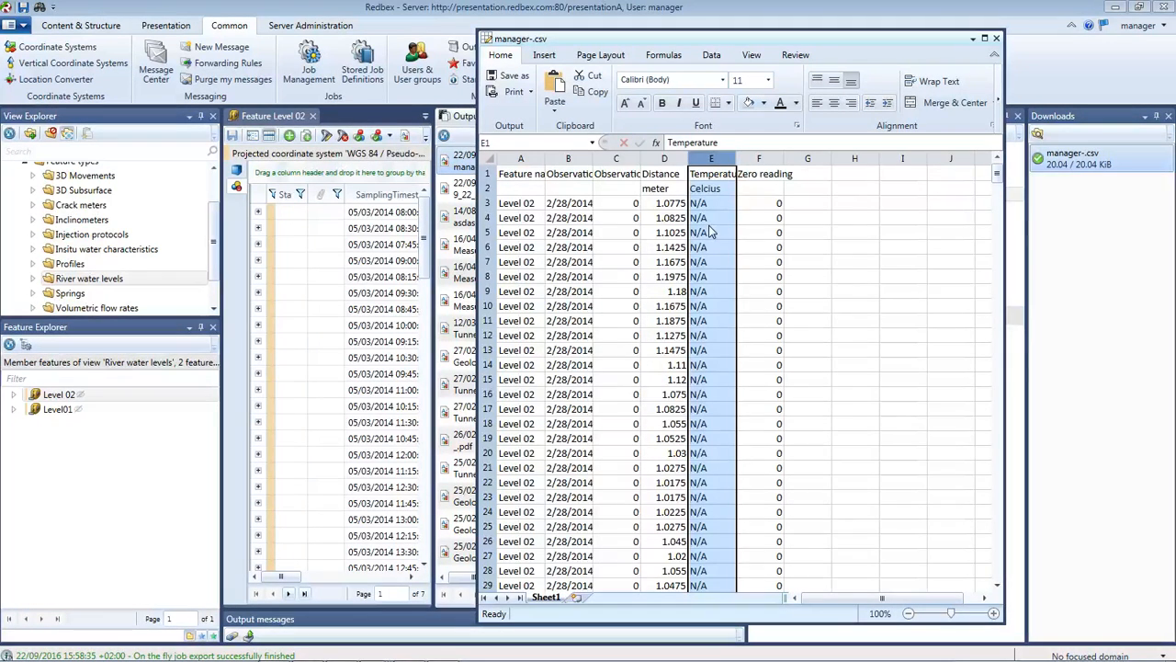
{"action": "left_click", "coordinate": [713, 234]}
{"action": "left_click", "coordinate": [713, 322]}
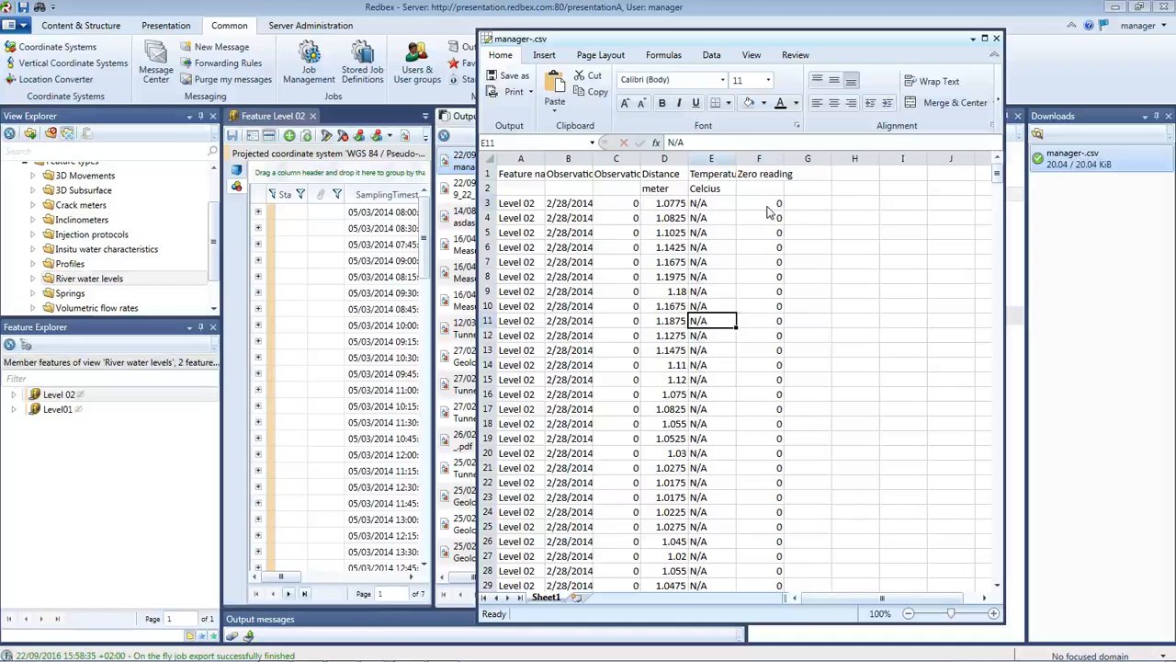
{"action": "left_click", "coordinate": [759, 158]}
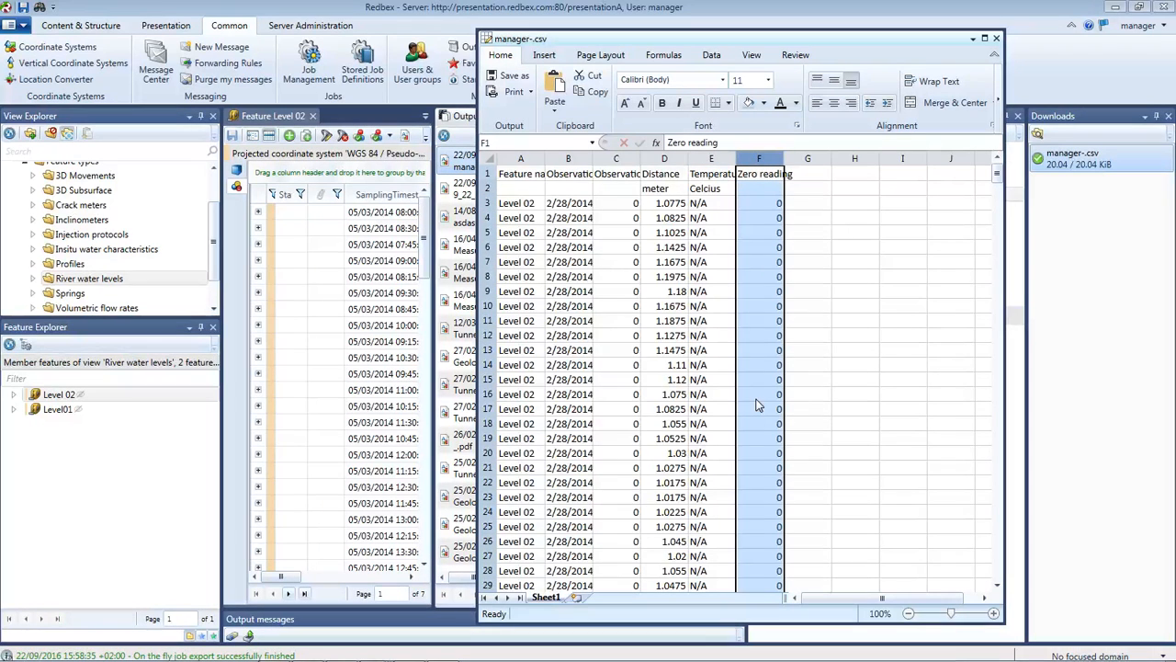
{"action": "scroll", "coordinate": [758, 406], "scroll_direction": "down", "scroll_amount": 2}
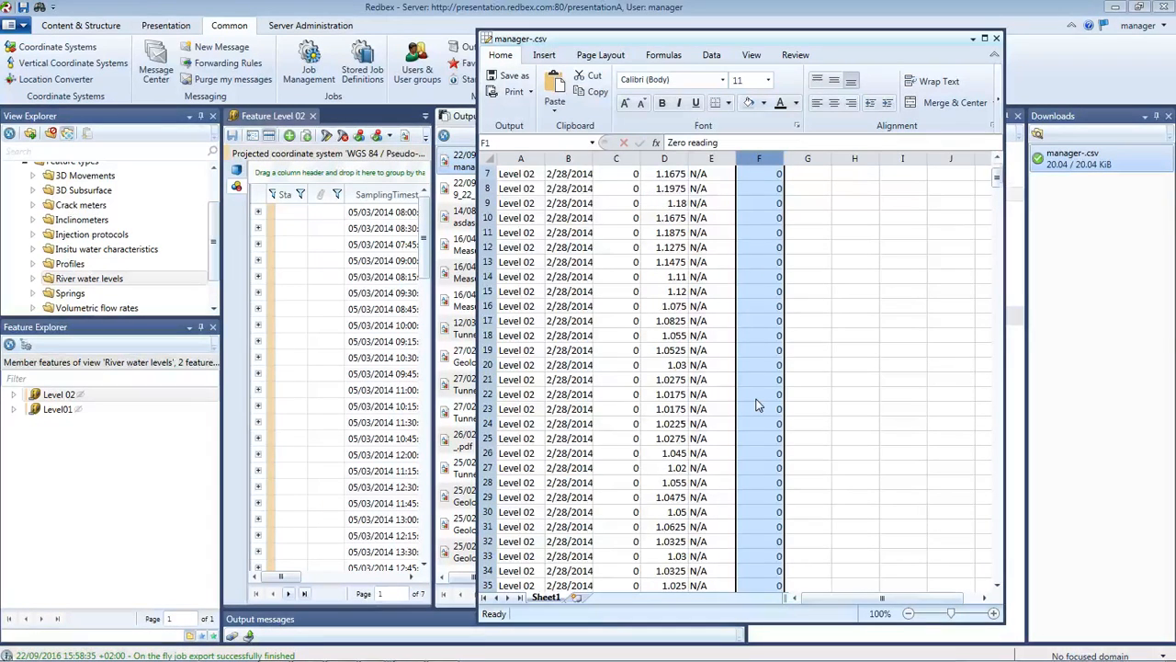
{"action": "scroll", "coordinate": [759, 405], "scroll_direction": "up", "scroll_amount": 2}
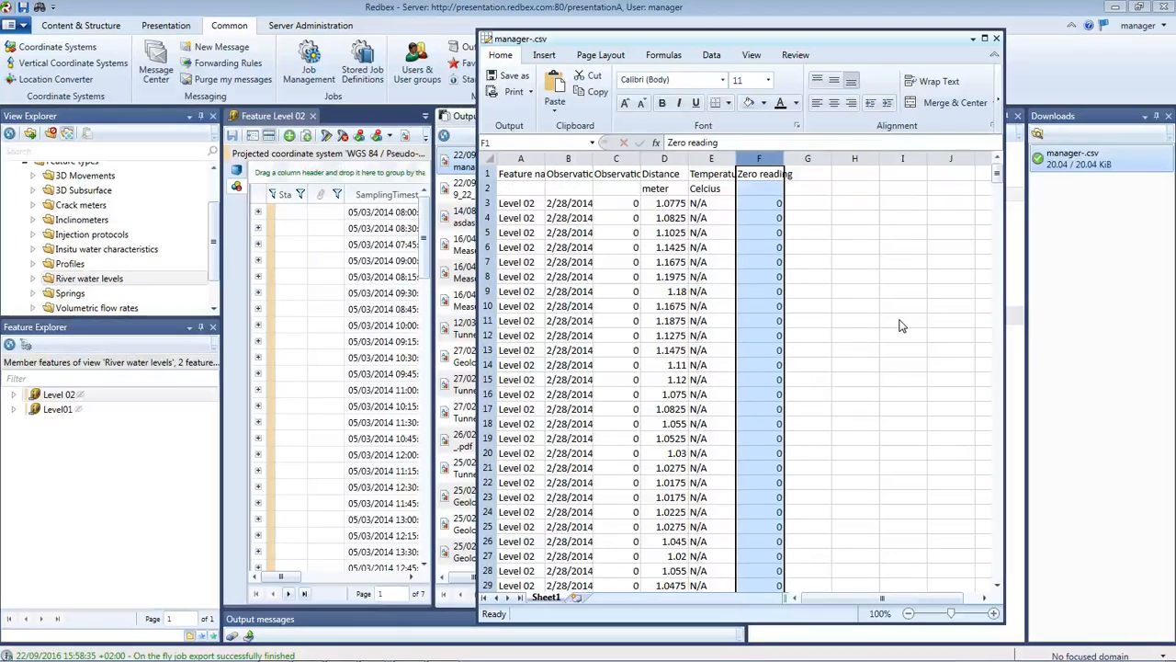
{"action": "left_click", "coordinate": [996, 37]}
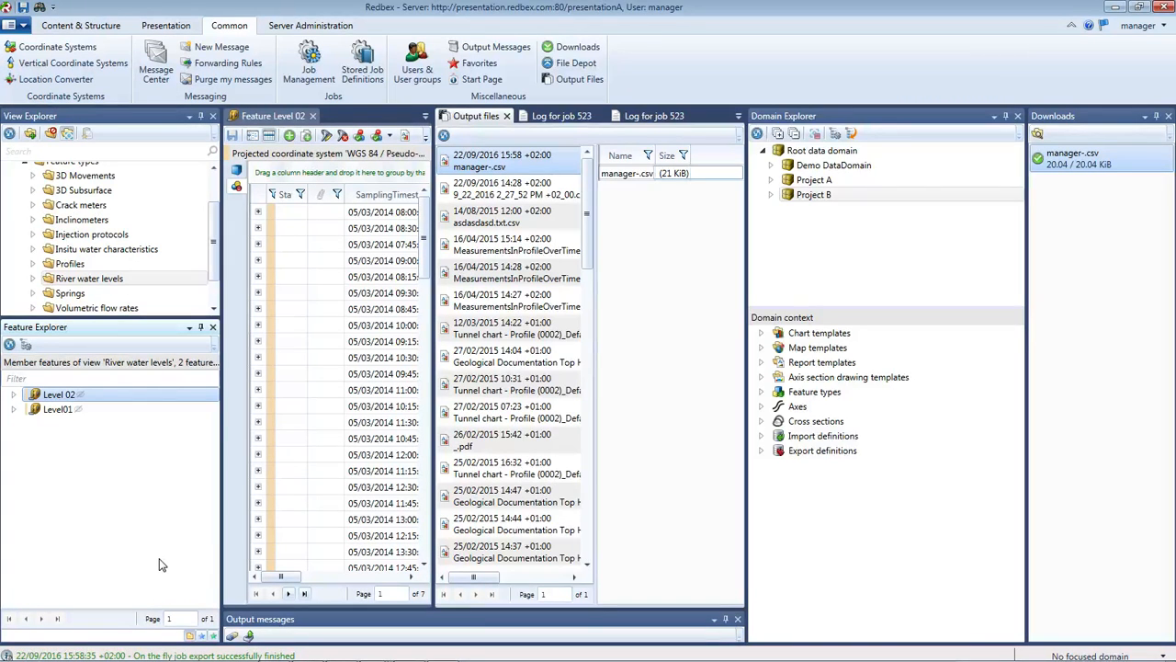